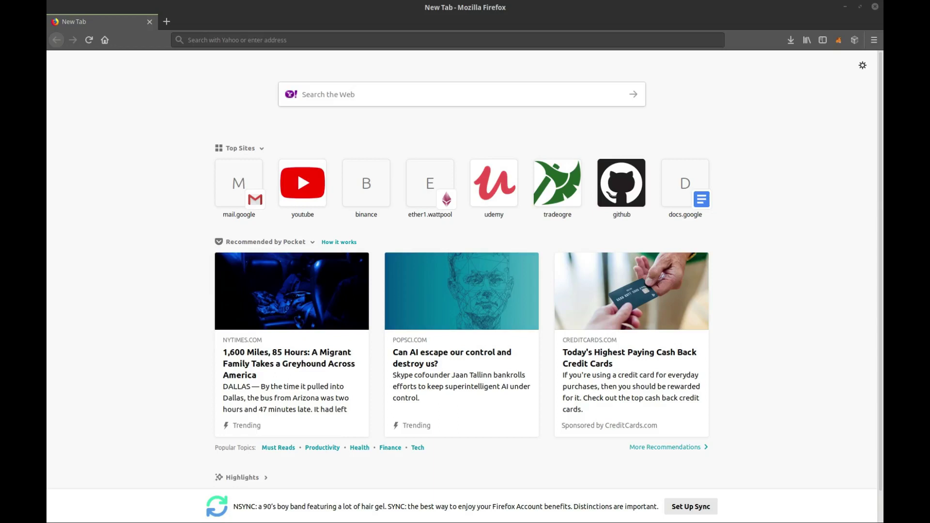
{"action": "left_click", "coordinate": [288, 42]}
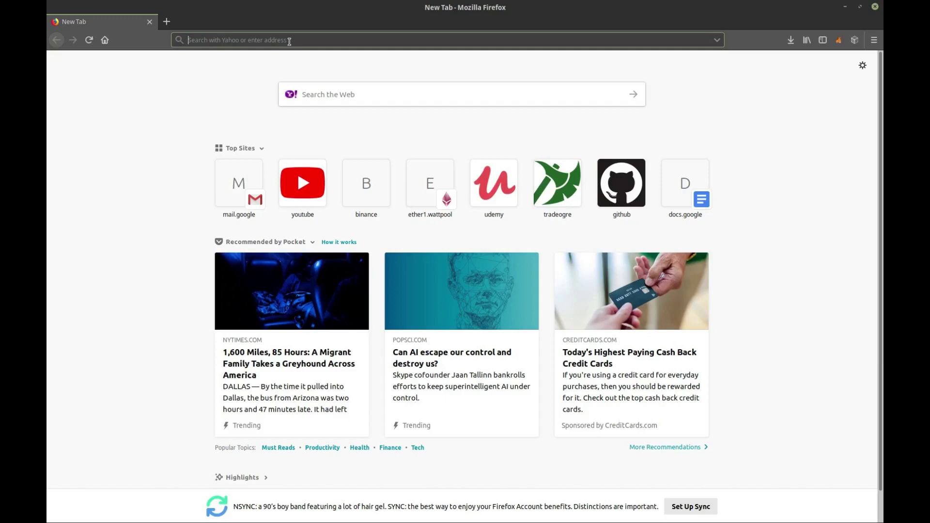
{"action": "type", "text": "www."}
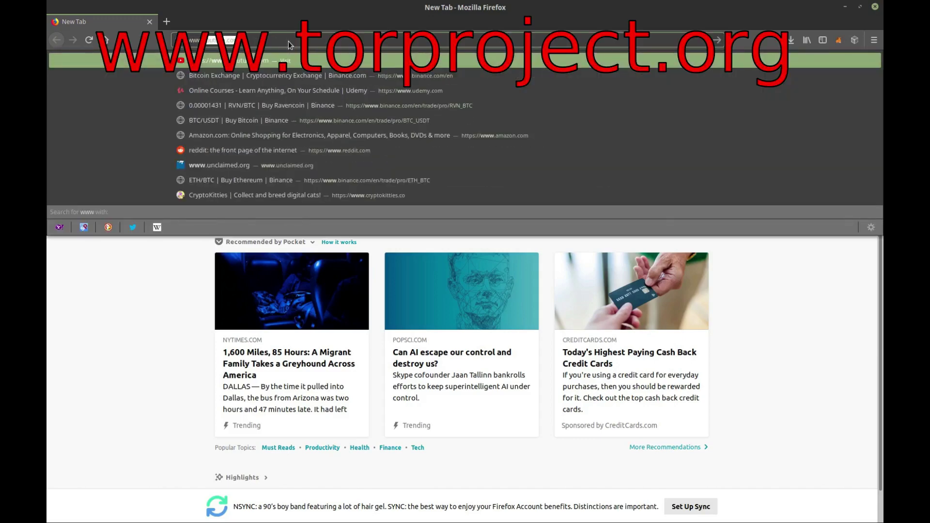
{"action": "type", "text": "torproject.o"}
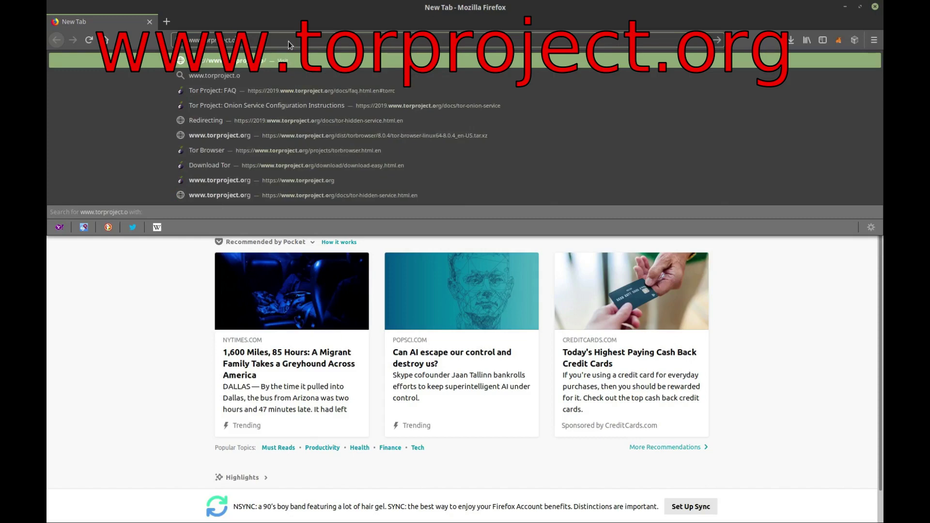
{"action": "type", "text": "rg"}
{"action": "key", "text": "Return"}
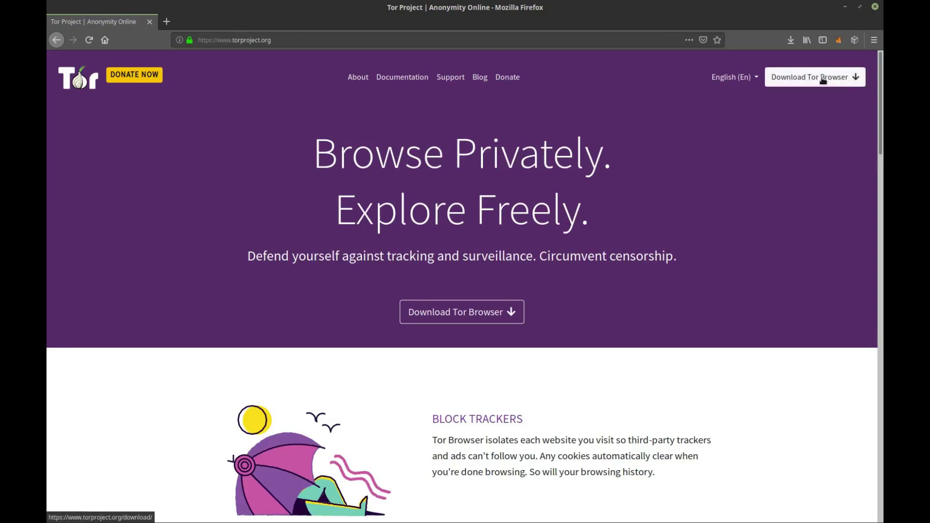
{"action": "left_click", "coordinate": [824, 80]}
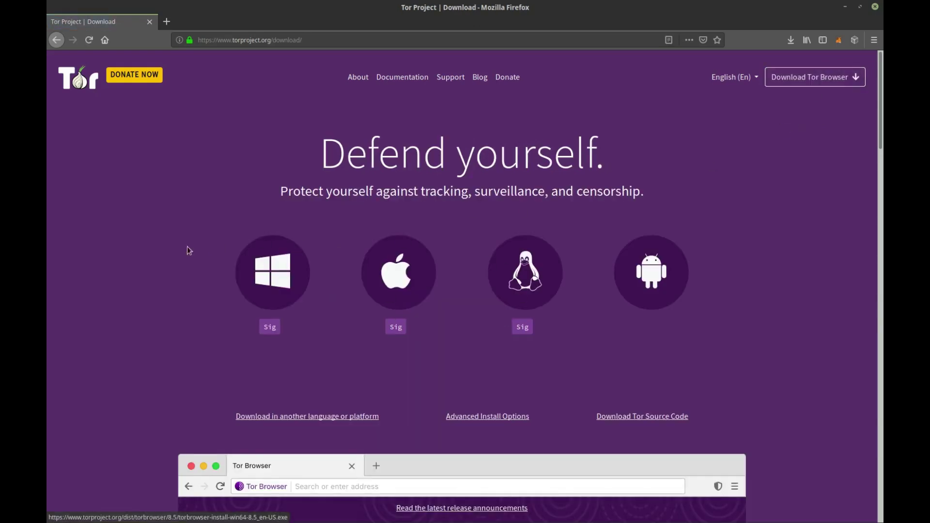
{"action": "left_click", "coordinate": [530, 298]}
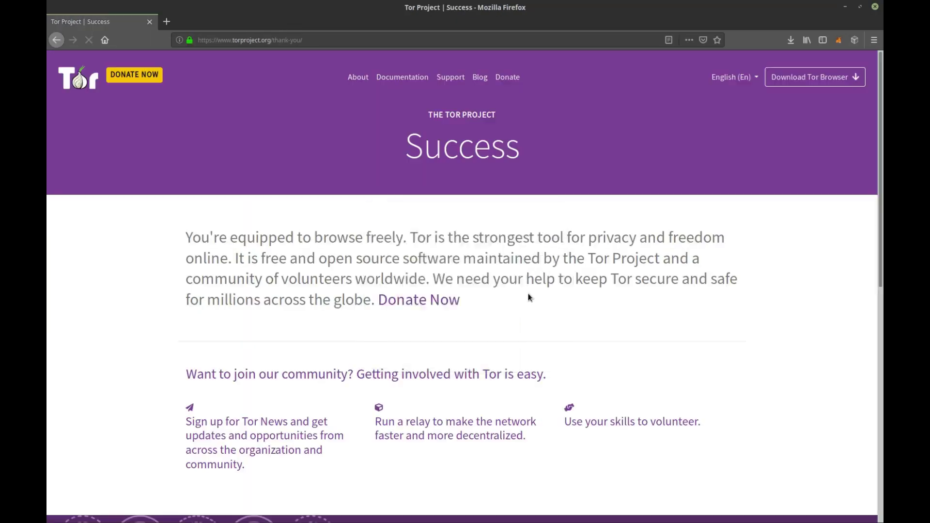
{"action": "left_click", "coordinate": [546, 357]}
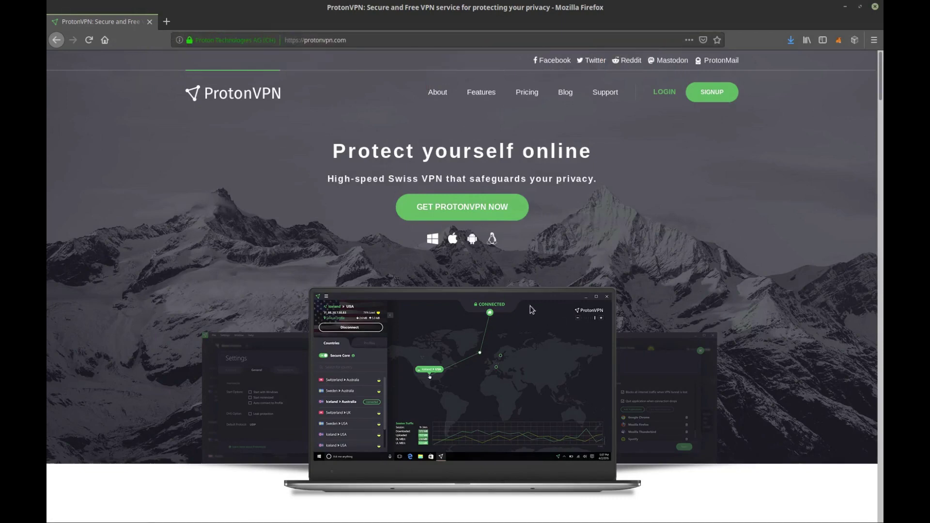
{"action": "scroll", "coordinate": [524, 304], "scroll_direction": "down", "scroll_amount": 3}
{"action": "scroll", "coordinate": [523, 304], "scroll_direction": "up", "scroll_amount": 3}
{"action": "scroll", "coordinate": [523, 304], "scroll_direction": "down", "scroll_amount": 2}
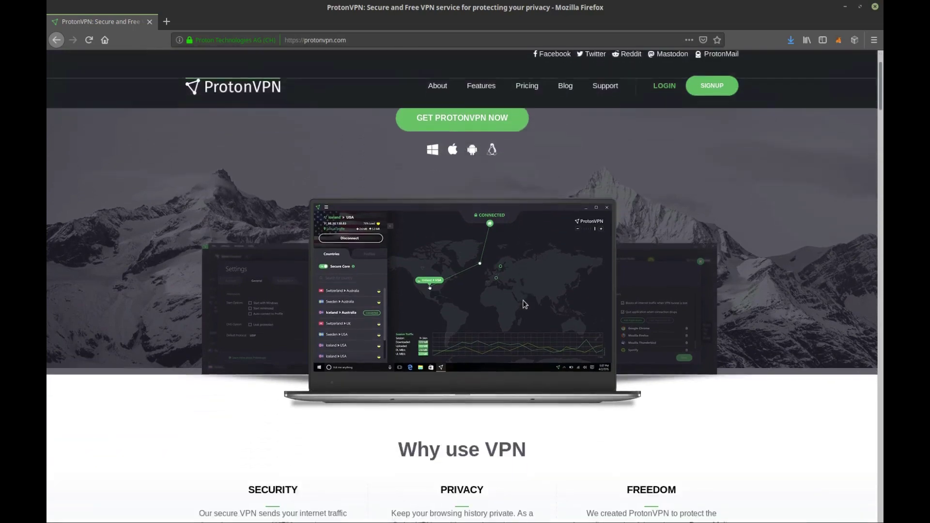
{"action": "scroll", "coordinate": [524, 304], "scroll_direction": "down", "scroll_amount": 2}
{"action": "scroll", "coordinate": [523, 305], "scroll_direction": "down", "scroll_amount": 1}
{"action": "scroll", "coordinate": [523, 304], "scroll_direction": "down", "scroll_amount": 1}
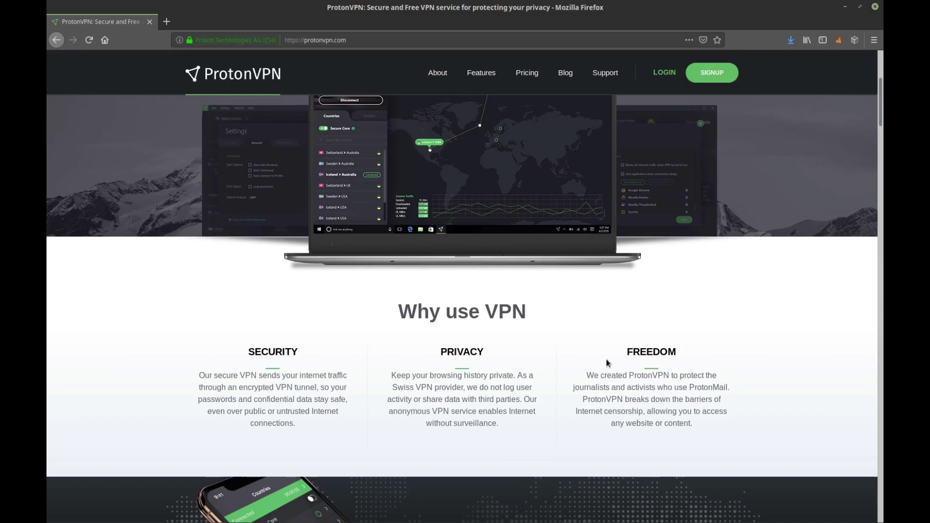
{"action": "left_click_drag", "start_coordinate": [254, 399], "coordinate": [477, 425]}
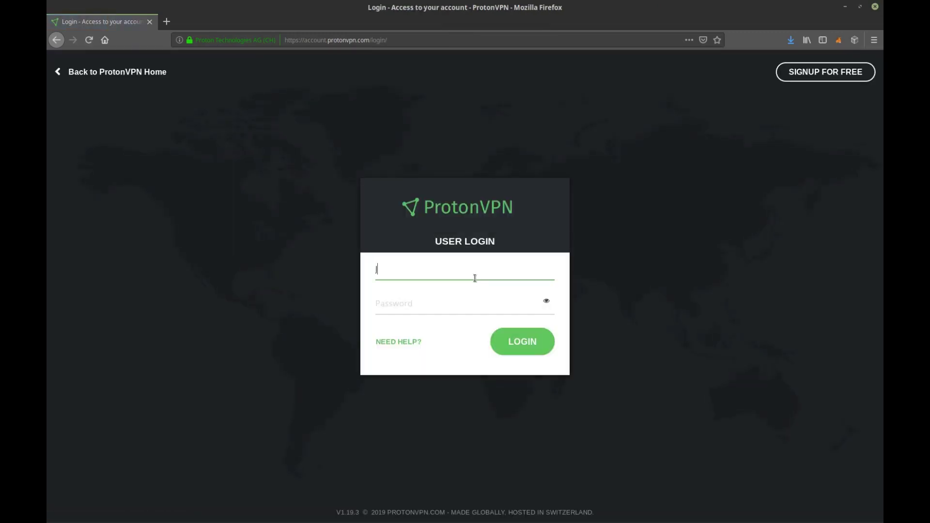
{"action": "type", "text": "onPiz"}
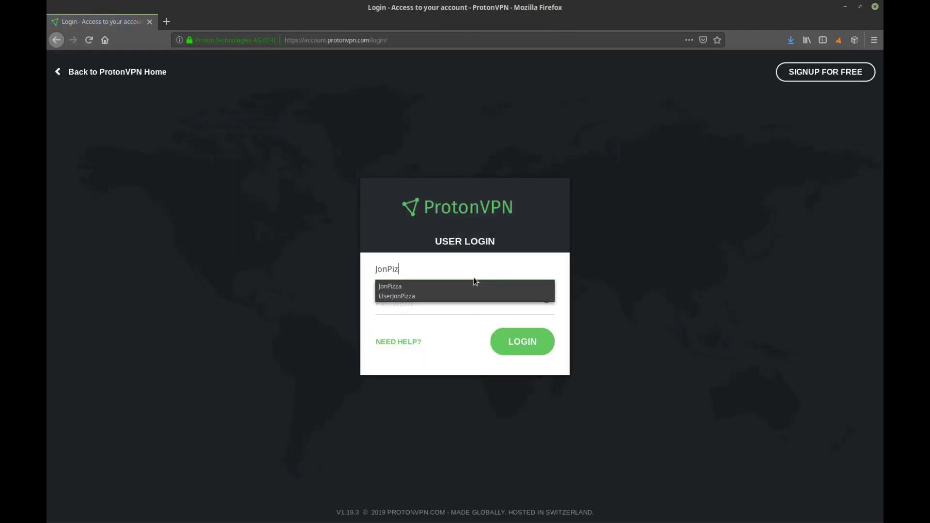
{"action": "type", "text": "za"}
Step: Enter the password and submit the ProtonVPN login form
{"action": "left_click", "coordinate": [421, 310]}
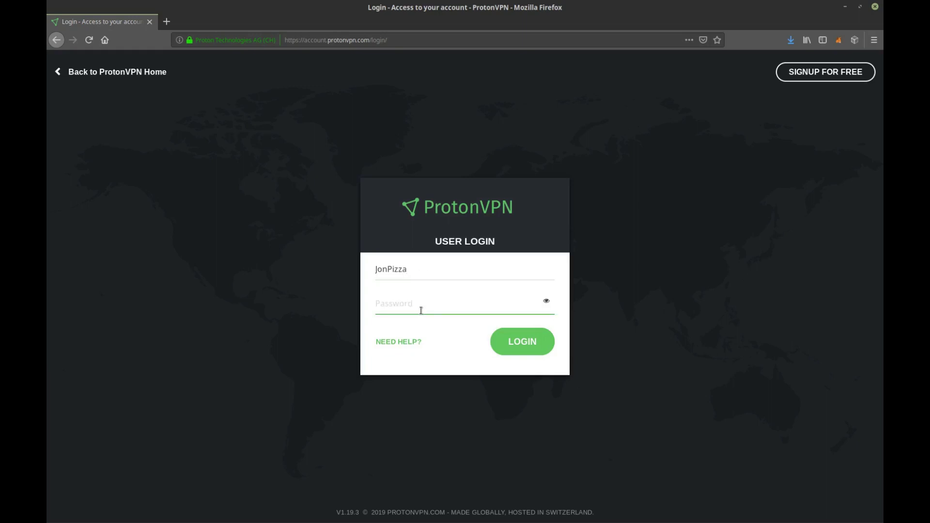
{"action": "type", "text": "••••••••••••••••••"}
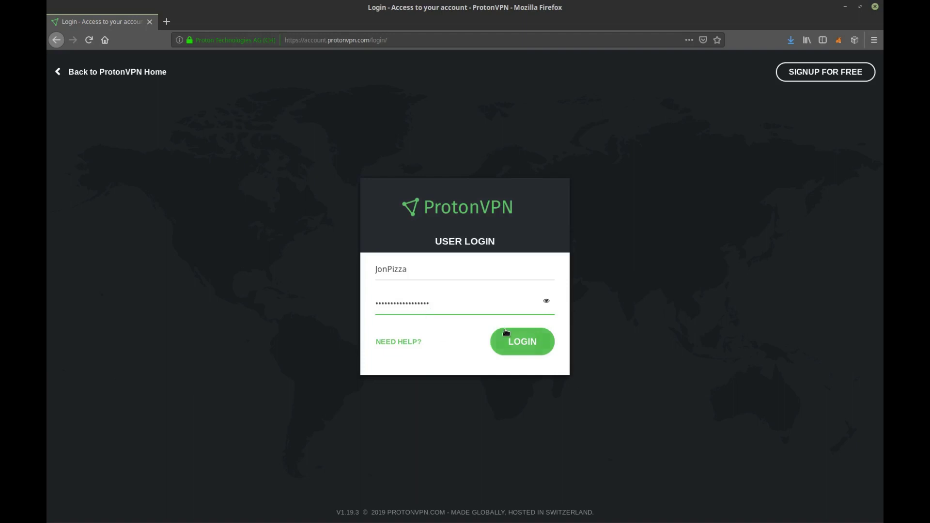
{"action": "left_click", "coordinate": [505, 328]}
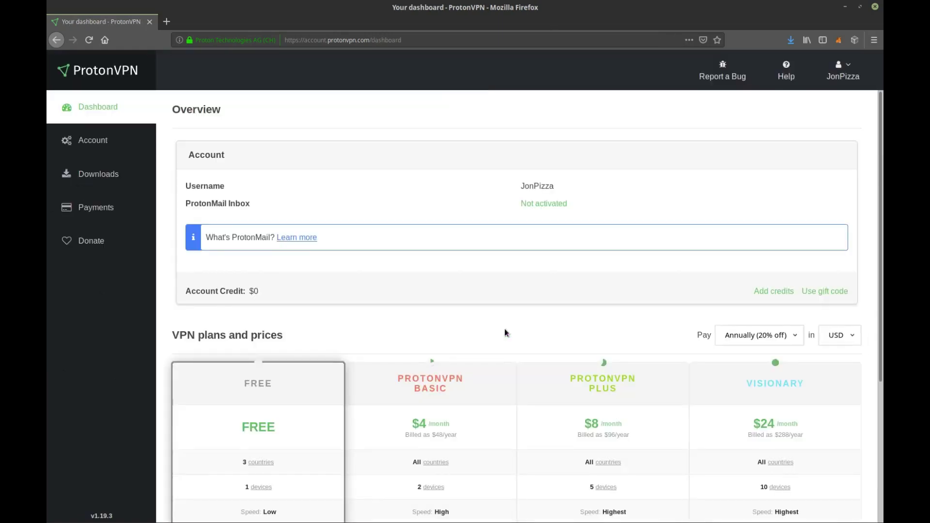
{"action": "scroll", "coordinate": [385, 263], "scroll_direction": "down", "scroll_amount": 3}
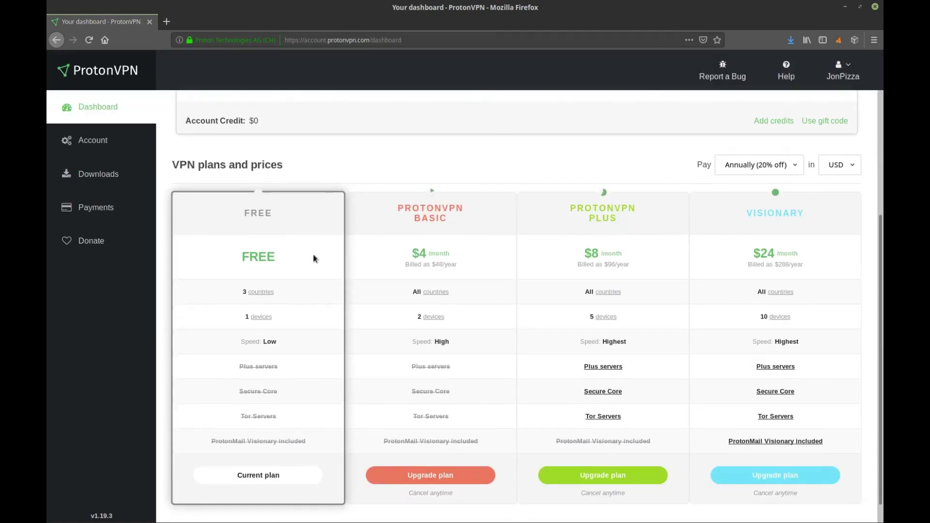
Step: Review the FREE and BASIC plan details, then open the Linux client guide from Downloads
{"action": "left_click_drag", "start_coordinate": [298, 258], "coordinate": [222, 255]}
{"action": "left_click", "coordinate": [363, 174]}
{"action": "scroll", "coordinate": [346, 312], "scroll_direction": "up", "scroll_amount": 3}
{"action": "scroll", "coordinate": [347, 312], "scroll_direction": "down", "scroll_amount": 4}
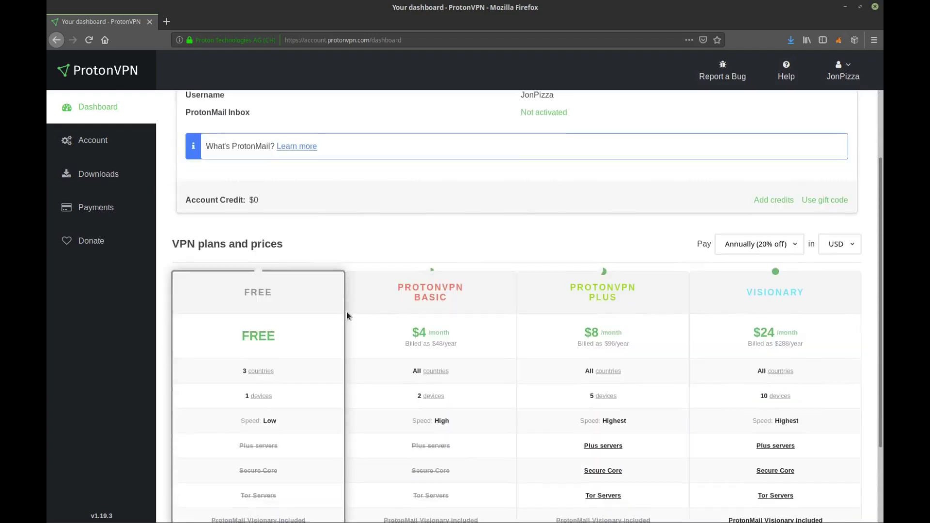
{"action": "left_click_drag", "start_coordinate": [284, 300], "coordinate": [226, 288]}
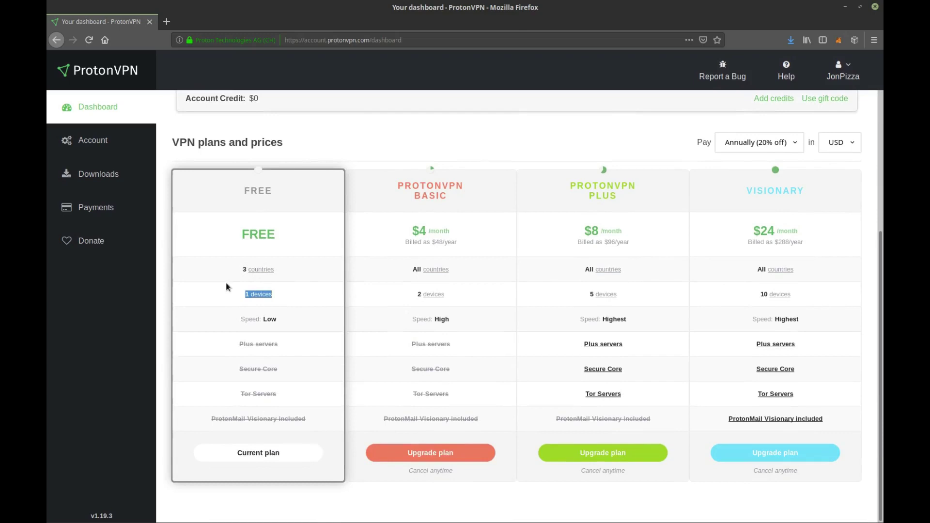
{"action": "left_click", "coordinate": [328, 259]}
{"action": "scroll", "coordinate": [359, 276], "scroll_direction": "up", "scroll_amount": 3}
{"action": "scroll", "coordinate": [360, 276], "scroll_direction": "down", "scroll_amount": 3}
{"action": "left_click_drag", "start_coordinate": [361, 275], "coordinate": [398, 282]}
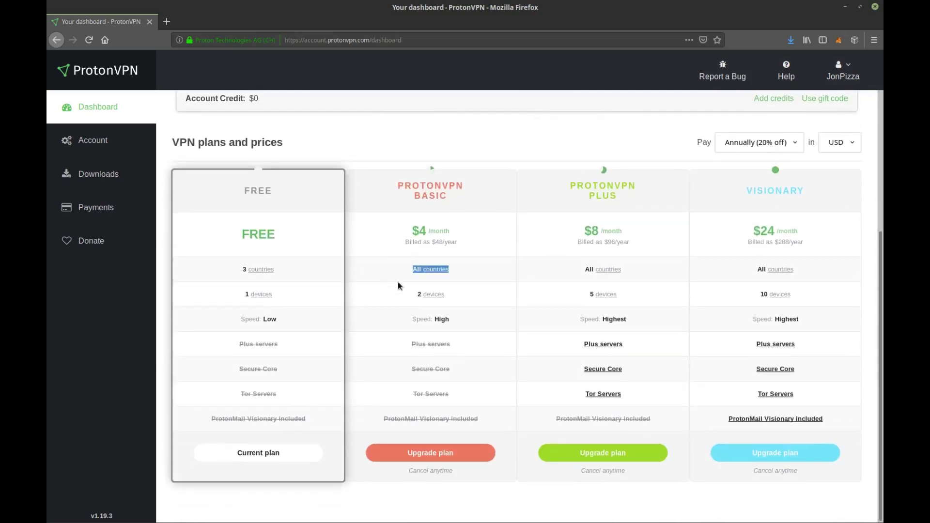
{"action": "left_click", "coordinate": [439, 302]}
{"action": "left_click_drag", "start_coordinate": [509, 297], "coordinate": [294, 265]}
{"action": "left_click", "coordinate": [454, 269]}
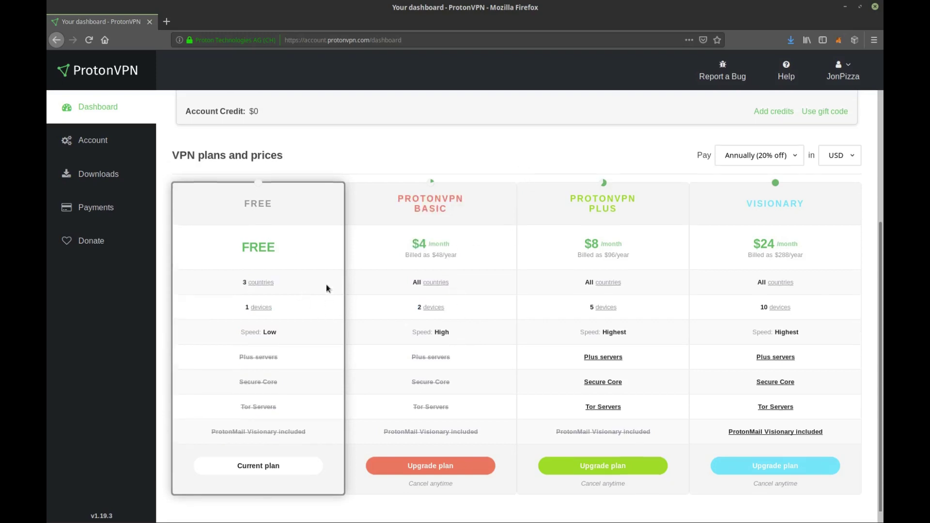
{"action": "scroll", "coordinate": [327, 285], "scroll_direction": "up", "scroll_amount": 5}
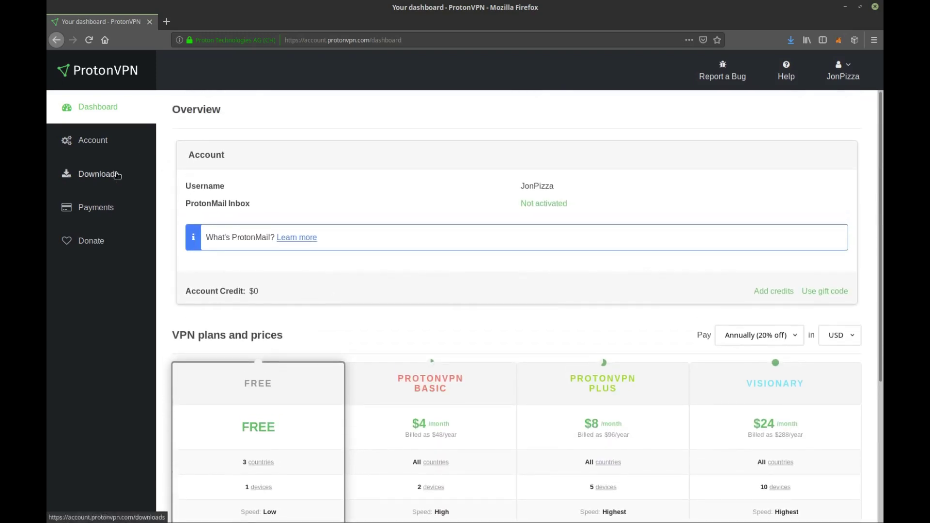
{"action": "left_click", "coordinate": [117, 175]}
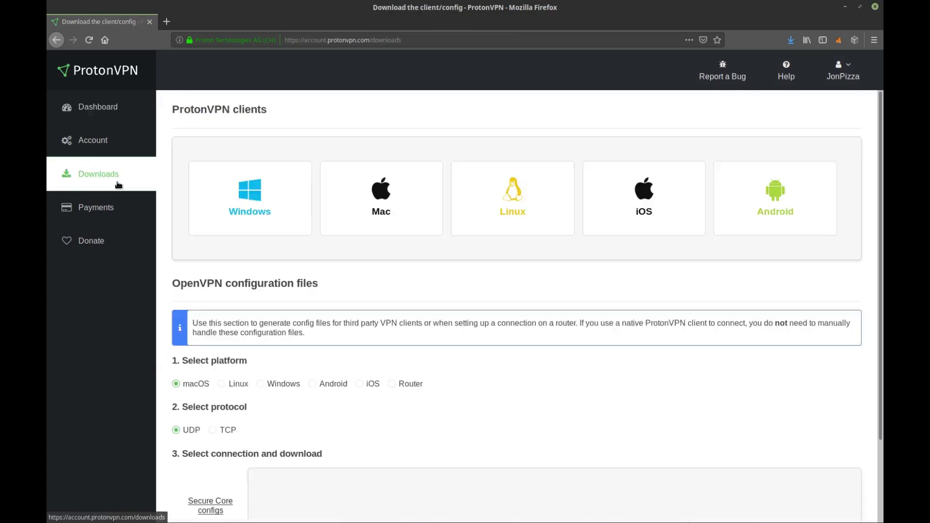
{"action": "left_click", "coordinate": [530, 192]}
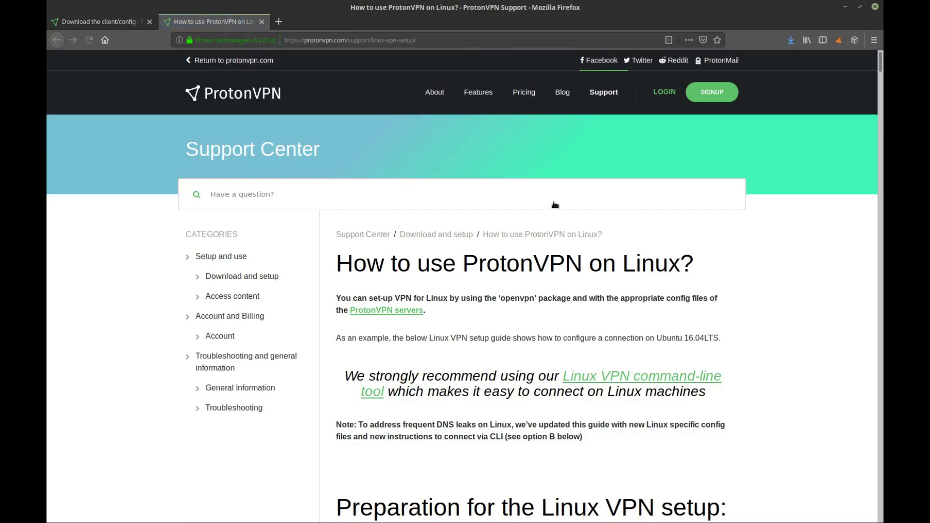
{"action": "scroll", "coordinate": [524, 159], "scroll_direction": "down", "scroll_amount": 2}
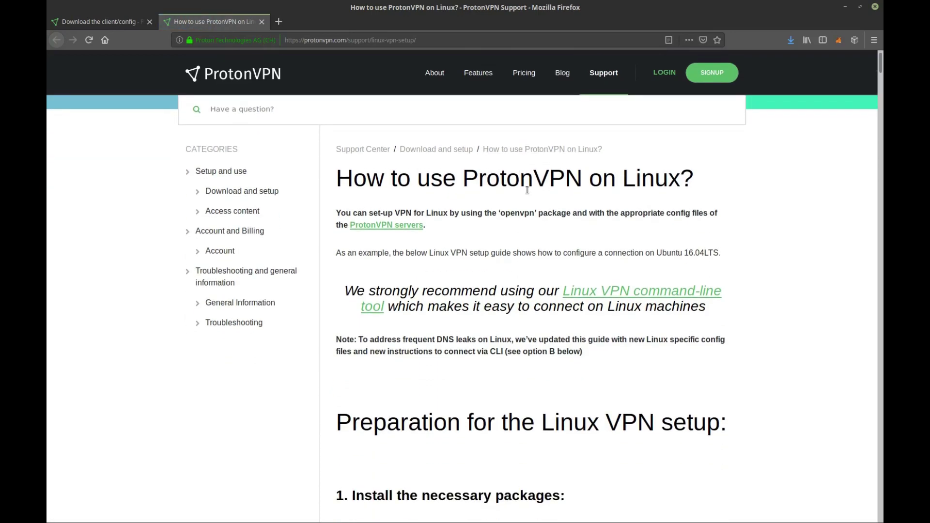
{"action": "scroll", "coordinate": [537, 203], "scroll_direction": "down", "scroll_amount": 3}
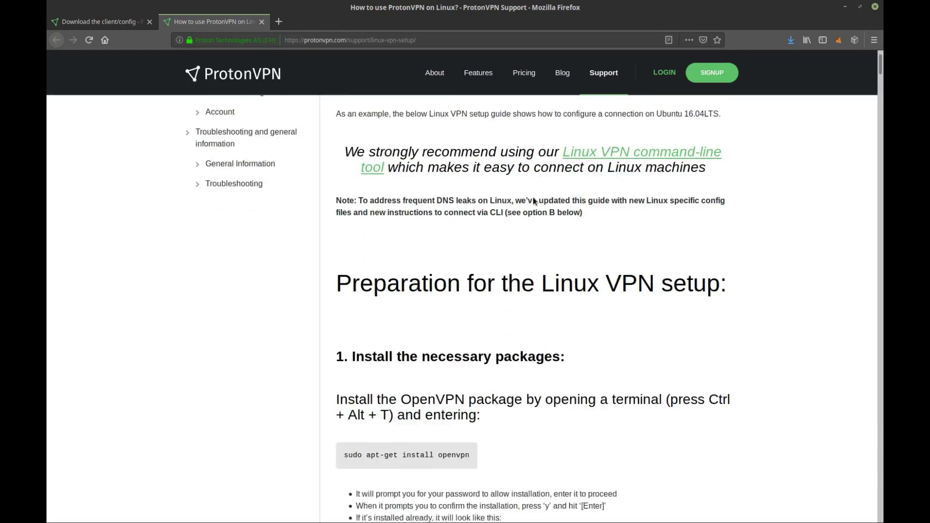
{"action": "scroll", "coordinate": [535, 198], "scroll_direction": "down", "scroll_amount": 2}
{"action": "scroll", "coordinate": [534, 198], "scroll_direction": "down", "scroll_amount": 4}
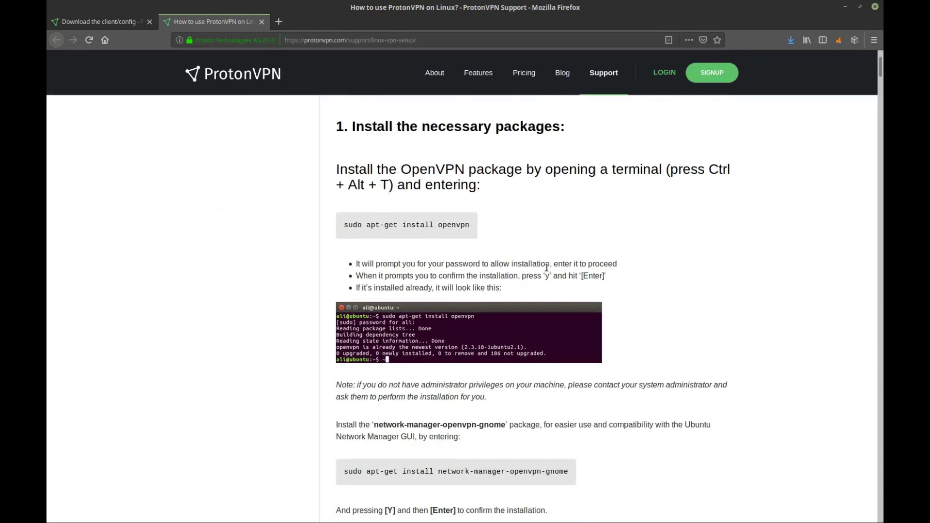
{"action": "scroll", "coordinate": [551, 273], "scroll_direction": "down", "scroll_amount": 1}
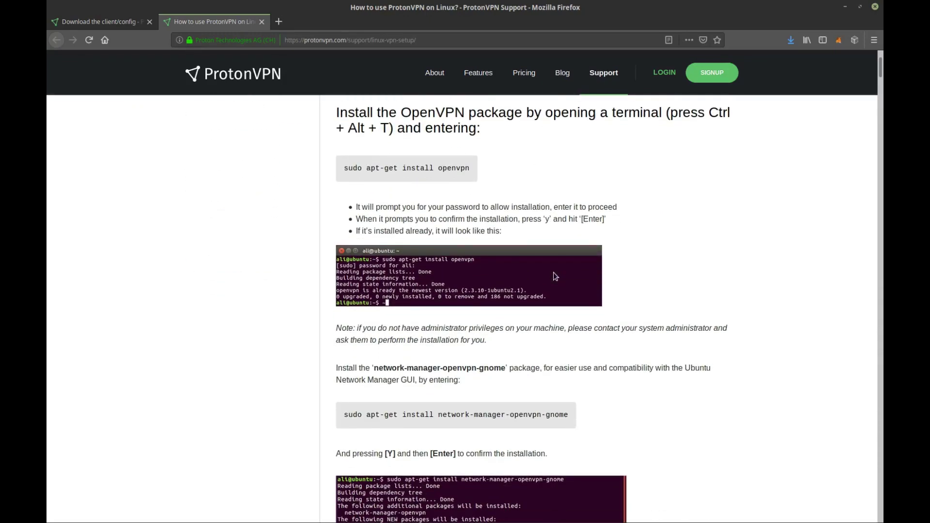
{"action": "scroll", "coordinate": [553, 273], "scroll_direction": "down", "scroll_amount": 3}
{"action": "scroll", "coordinate": [555, 274], "scroll_direction": "down", "scroll_amount": 1}
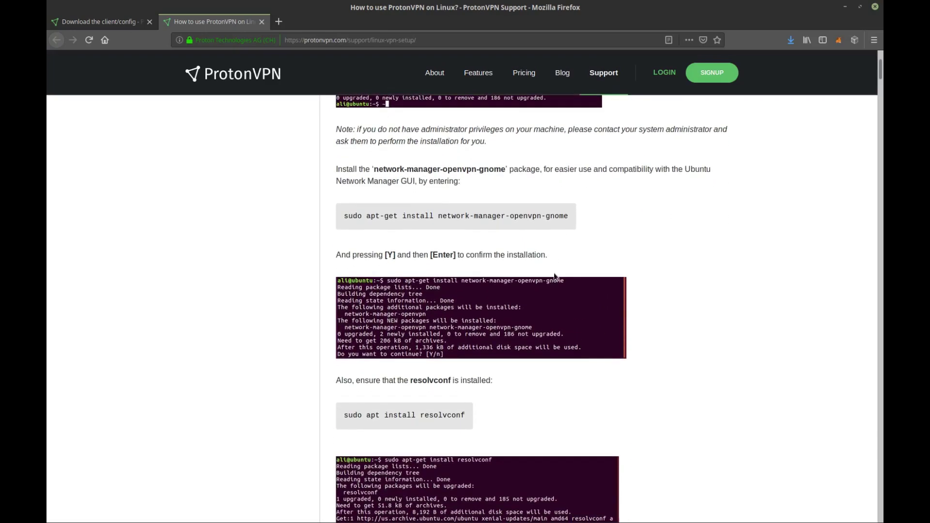
{"action": "scroll", "coordinate": [554, 276], "scroll_direction": "down", "scroll_amount": 1}
{"action": "scroll", "coordinate": [554, 275], "scroll_direction": "down", "scroll_amount": 1}
{"action": "scroll", "coordinate": [554, 275], "scroll_direction": "down", "scroll_amount": 3}
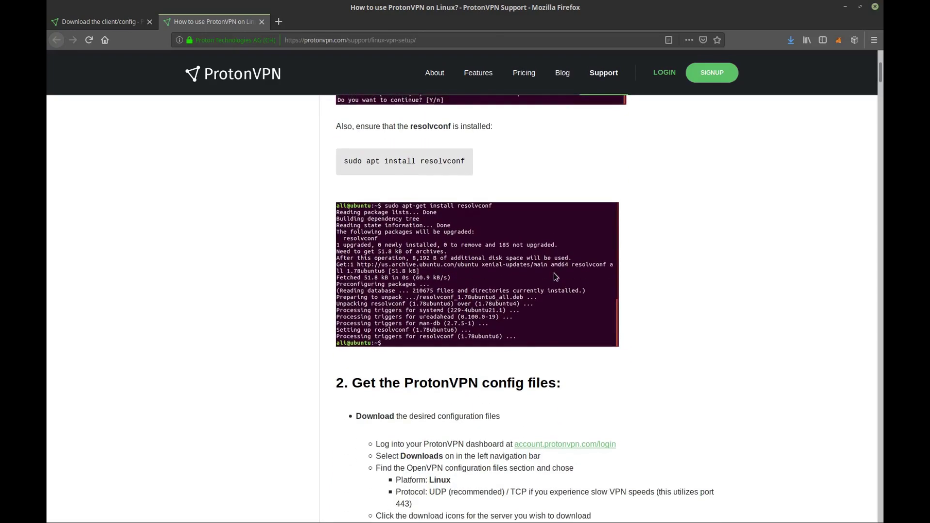
{"action": "scroll", "coordinate": [554, 273], "scroll_direction": "down", "scroll_amount": 1}
{"action": "scroll", "coordinate": [554, 272], "scroll_direction": "down", "scroll_amount": 2}
{"action": "scroll", "coordinate": [554, 272], "scroll_direction": "down", "scroll_amount": 2}
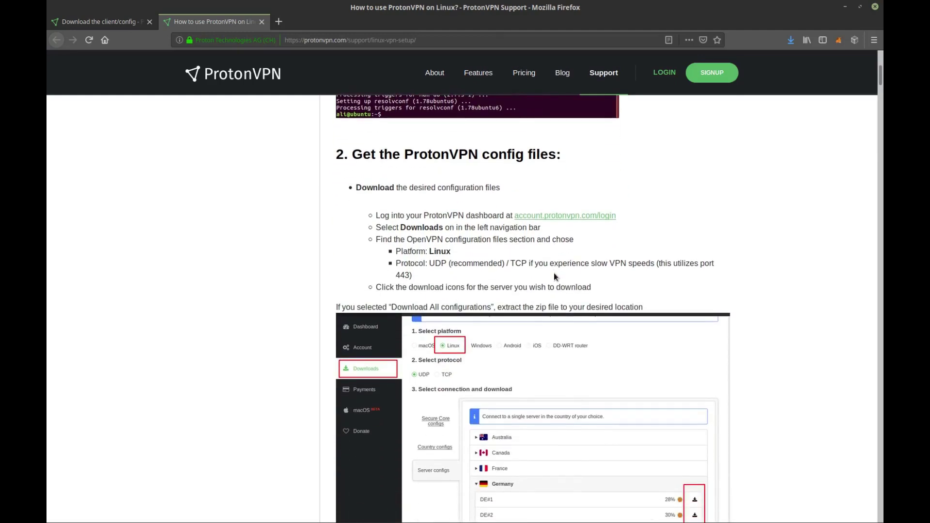
{"action": "scroll", "coordinate": [554, 273], "scroll_direction": "down", "scroll_amount": 1}
{"action": "scroll", "coordinate": [554, 272], "scroll_direction": "down", "scroll_amount": 1}
{"action": "scroll", "coordinate": [554, 273], "scroll_direction": "up", "scroll_amount": 1}
{"action": "scroll", "coordinate": [554, 273], "scroll_direction": "up", "scroll_amount": 1}
{"action": "scroll", "coordinate": [554, 273], "scroll_direction": "down", "scroll_amount": 3}
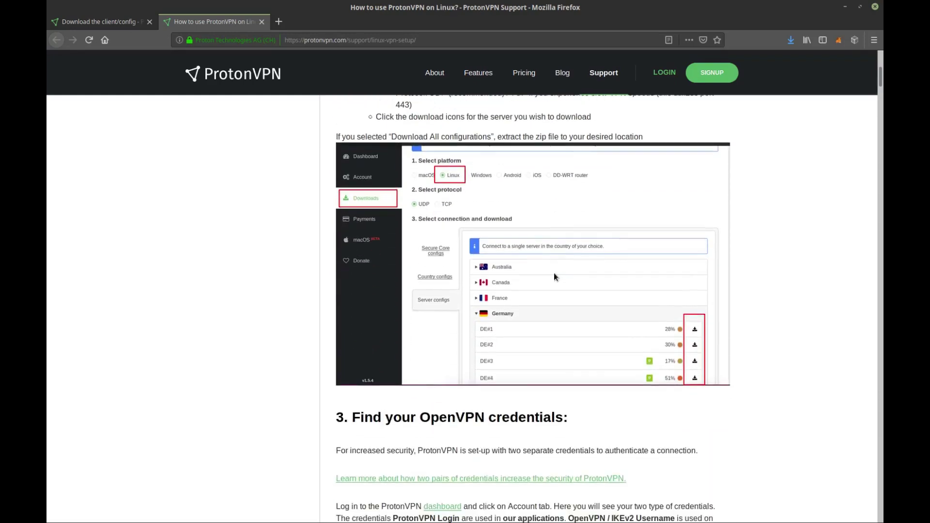
{"action": "scroll", "coordinate": [554, 272], "scroll_direction": "down", "scroll_amount": 3}
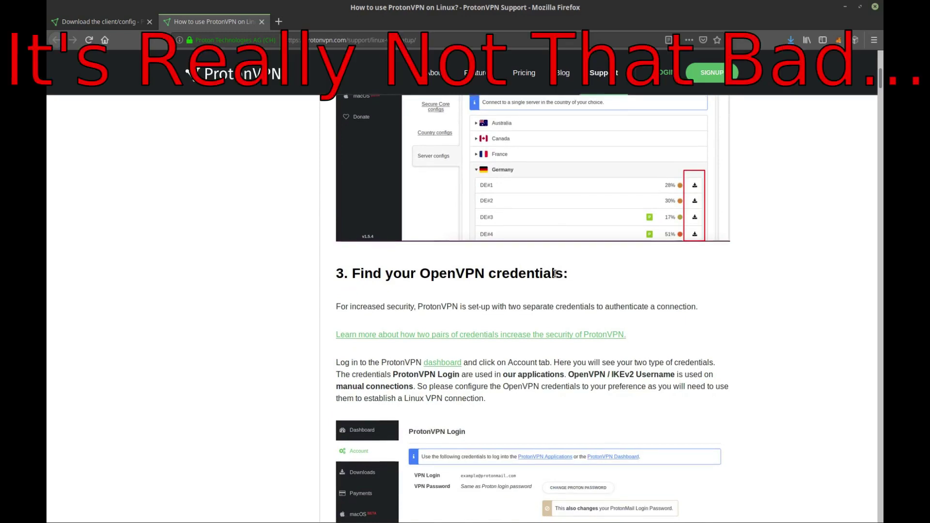
{"action": "scroll", "coordinate": [553, 275], "scroll_direction": "down", "scroll_amount": 3}
{"action": "scroll", "coordinate": [554, 275], "scroll_direction": "down", "scroll_amount": 2}
{"action": "scroll", "coordinate": [554, 273], "scroll_direction": "down", "scroll_amount": 3}
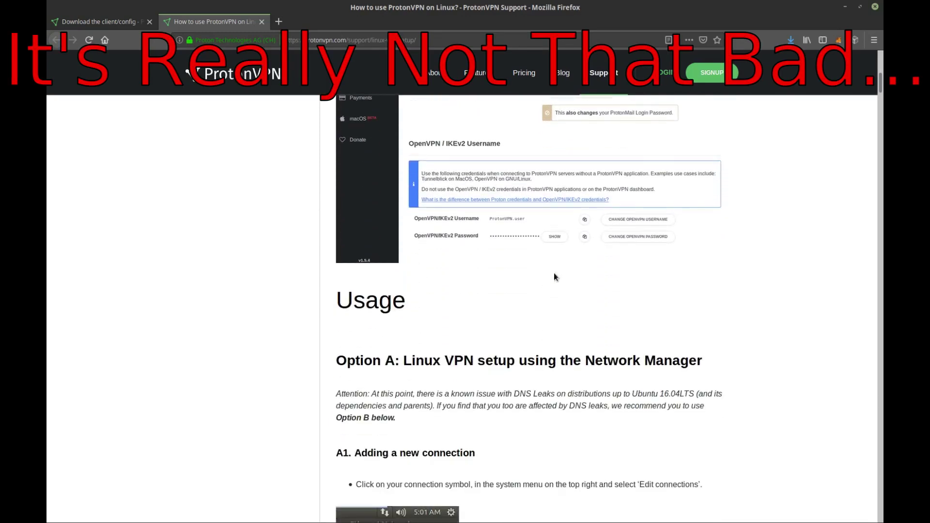
{"action": "scroll", "coordinate": [554, 277], "scroll_direction": "down", "scroll_amount": 3}
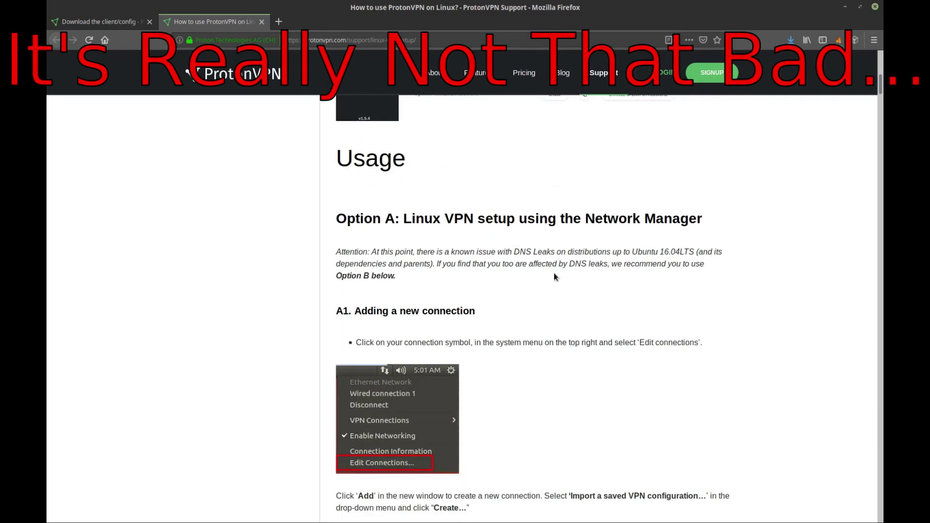
{"action": "scroll", "coordinate": [555, 277], "scroll_direction": "down", "scroll_amount": 2}
{"action": "scroll", "coordinate": [554, 277], "scroll_direction": "down", "scroll_amount": 3}
{"action": "scroll", "coordinate": [555, 276], "scroll_direction": "down", "scroll_amount": 3}
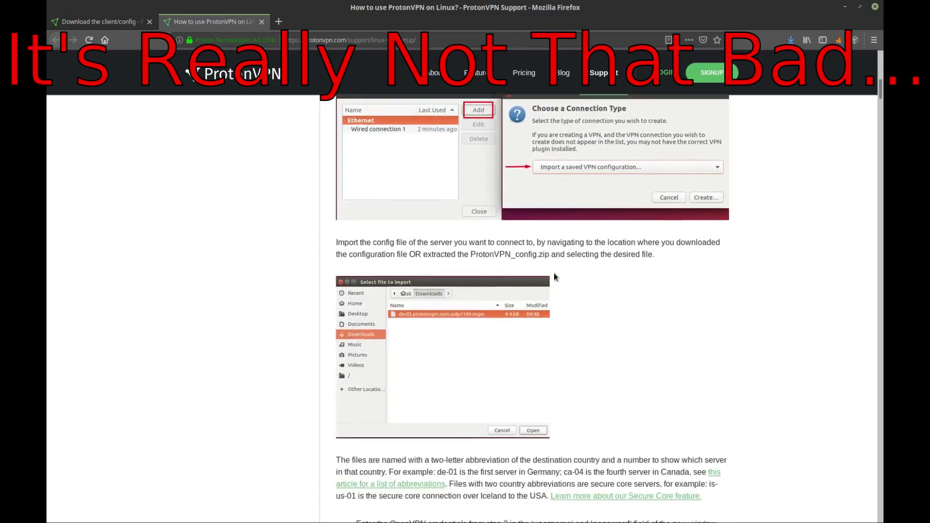
{"action": "scroll", "coordinate": [554, 277], "scroll_direction": "down", "scroll_amount": 1}
{"action": "scroll", "coordinate": [554, 276], "scroll_direction": "down", "scroll_amount": 3}
{"action": "scroll", "coordinate": [554, 276], "scroll_direction": "down", "scroll_amount": 3}
{"action": "scroll", "coordinate": [554, 277], "scroll_direction": "down", "scroll_amount": 3}
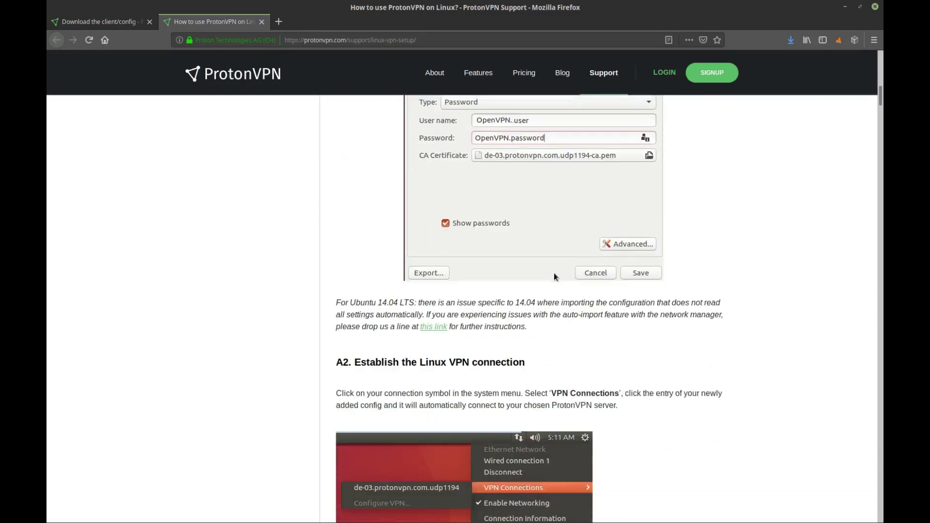
{"action": "scroll", "coordinate": [555, 276], "scroll_direction": "down", "scroll_amount": 3}
{"action": "scroll", "coordinate": [554, 276], "scroll_direction": "down", "scroll_amount": 3}
{"action": "scroll", "coordinate": [554, 273], "scroll_direction": "down", "scroll_amount": 3}
{"action": "scroll", "coordinate": [554, 272], "scroll_direction": "down", "scroll_amount": 2}
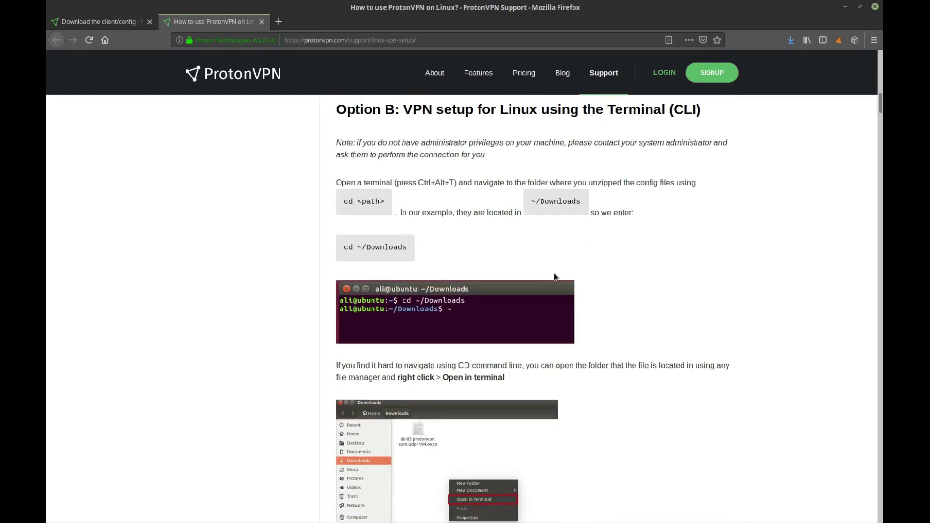
{"action": "scroll", "coordinate": [554, 272], "scroll_direction": "down", "scroll_amount": 4}
{"action": "scroll", "coordinate": [555, 273], "scroll_direction": "down", "scroll_amount": 3}
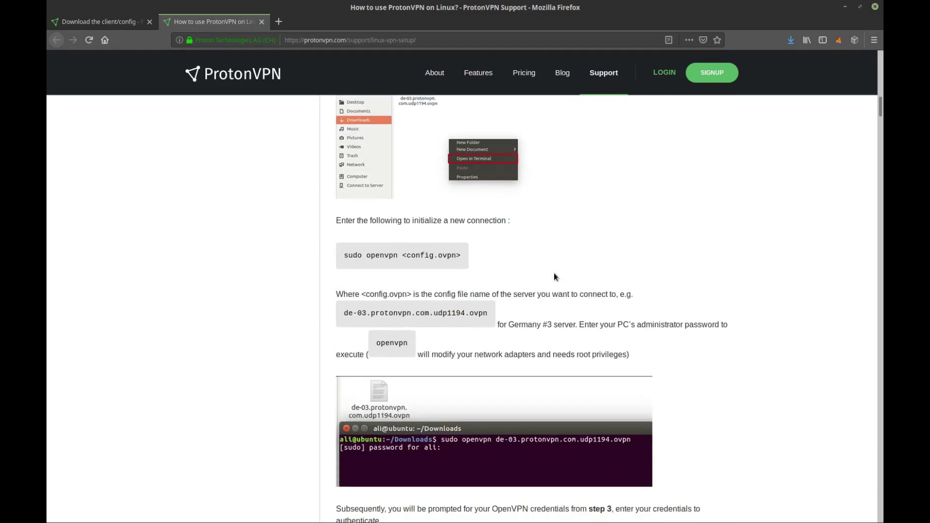
{"action": "scroll", "coordinate": [554, 277], "scroll_direction": "down", "scroll_amount": 1}
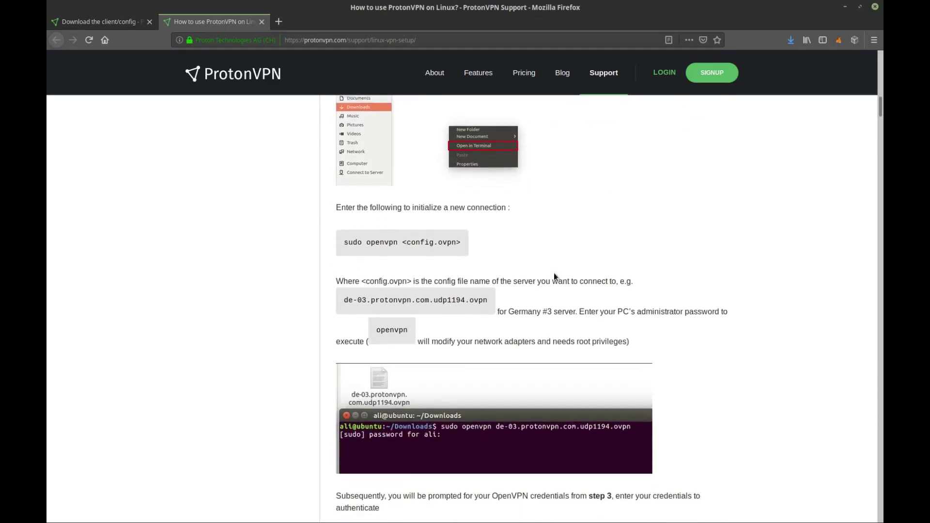
{"action": "scroll", "coordinate": [554, 276], "scroll_direction": "down", "scroll_amount": 2}
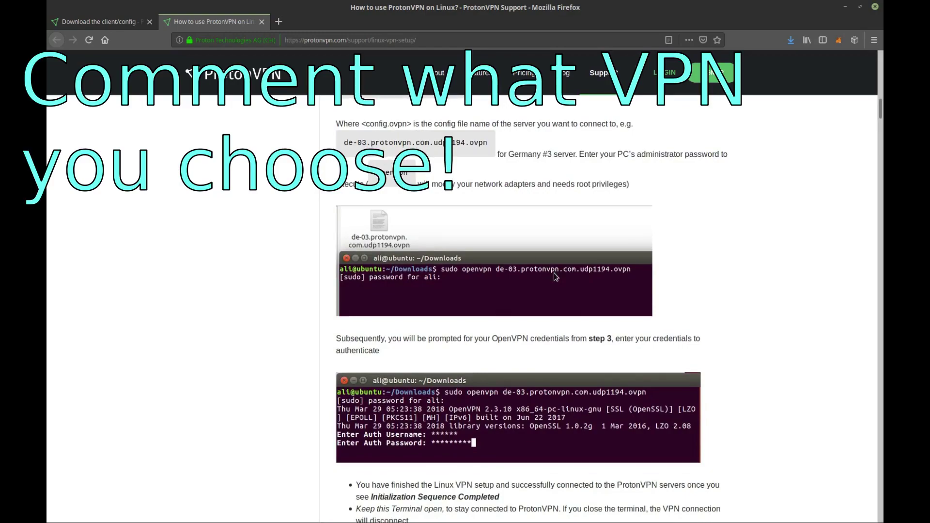
{"action": "scroll", "coordinate": [554, 273], "scroll_direction": "down", "scroll_amount": 2}
{"action": "scroll", "coordinate": [553, 272], "scroll_direction": "down", "scroll_amount": 3}
{"action": "scroll", "coordinate": [554, 273], "scroll_direction": "down", "scroll_amount": 5}
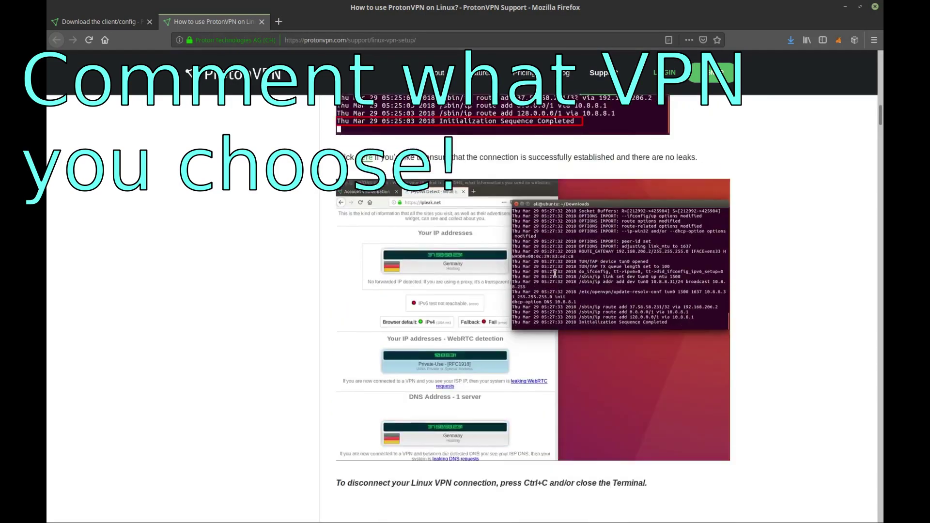
{"action": "scroll", "coordinate": [543, 345], "scroll_direction": "down", "scroll_amount": 5}
{"action": "scroll", "coordinate": [554, 353], "scroll_direction": "down", "scroll_amount": 5}
{"action": "scroll", "coordinate": [556, 359], "scroll_direction": "down", "scroll_amount": 5}
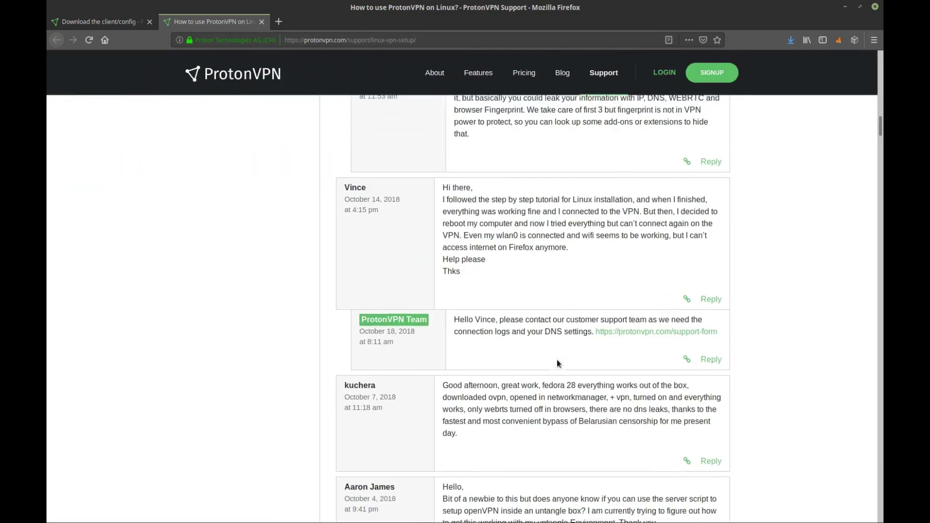
{"action": "scroll", "coordinate": [557, 360], "scroll_direction": "up", "scroll_amount": 3}
{"action": "scroll", "coordinate": [554, 370], "scroll_direction": "up", "scroll_amount": 3}
{"action": "scroll", "coordinate": [554, 375], "scroll_direction": "up", "scroll_amount": 4}
{"action": "scroll", "coordinate": [554, 374], "scroll_direction": "up", "scroll_amount": 3}
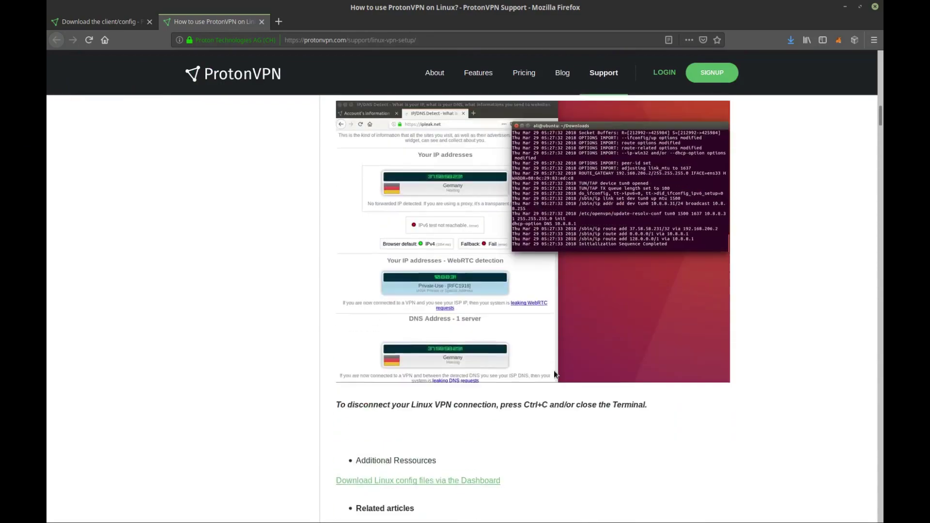
{"action": "scroll", "coordinate": [554, 375], "scroll_direction": "up", "scroll_amount": 4}
{"action": "scroll", "coordinate": [614, 288], "scroll_direction": "up", "scroll_amount": 3}
{"action": "scroll", "coordinate": [615, 301], "scroll_direction": "up", "scroll_amount": 3}
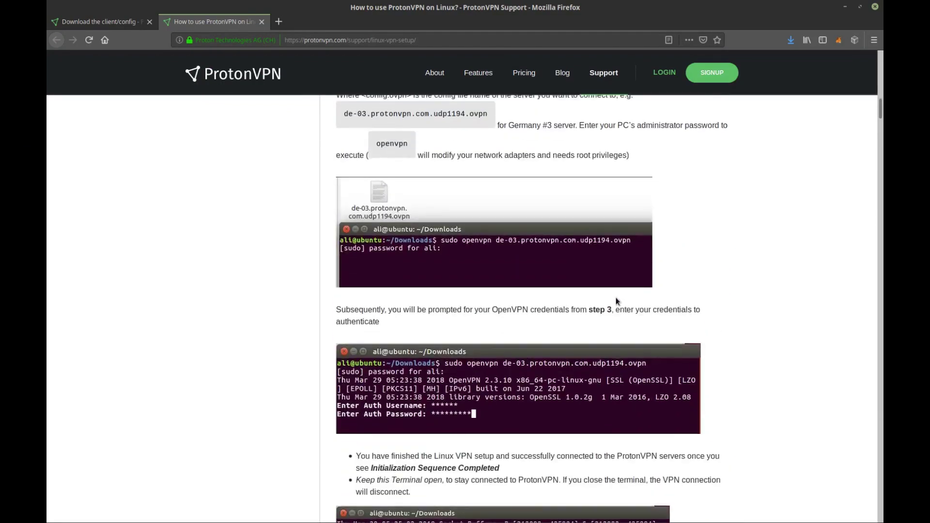
{"action": "scroll", "coordinate": [616, 301], "scroll_direction": "up", "scroll_amount": 3}
{"action": "scroll", "coordinate": [657, 349], "scroll_direction": "up", "scroll_amount": 2}
{"action": "scroll", "coordinate": [656, 360], "scroll_direction": "up", "scroll_amount": 3}
{"action": "scroll", "coordinate": [665, 331], "scroll_direction": "up", "scroll_amount": 3}
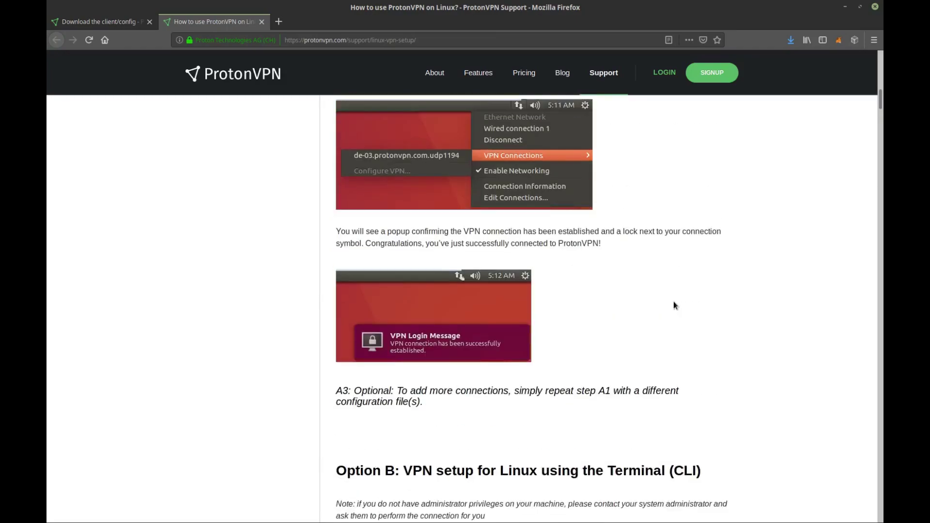
{"action": "scroll", "coordinate": [674, 301], "scroll_direction": "up", "scroll_amount": 3}
{"action": "scroll", "coordinate": [674, 302], "scroll_direction": "up", "scroll_amount": 3}
{"action": "scroll", "coordinate": [674, 302], "scroll_direction": "up", "scroll_amount": 3}
{"action": "scroll", "coordinate": [674, 301], "scroll_direction": "up", "scroll_amount": 3}
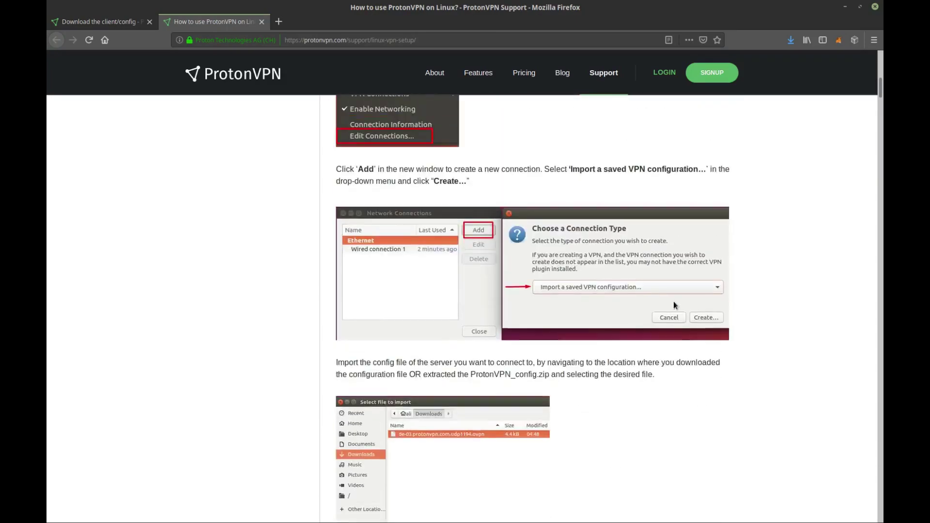
{"action": "scroll", "coordinate": [674, 302], "scroll_direction": "up", "scroll_amount": 3}
{"action": "scroll", "coordinate": [674, 302], "scroll_direction": "up", "scroll_amount": 3}
{"action": "scroll", "coordinate": [674, 302], "scroll_direction": "up", "scroll_amount": 3}
{"action": "scroll", "coordinate": [674, 302], "scroll_direction": "up", "scroll_amount": 3}
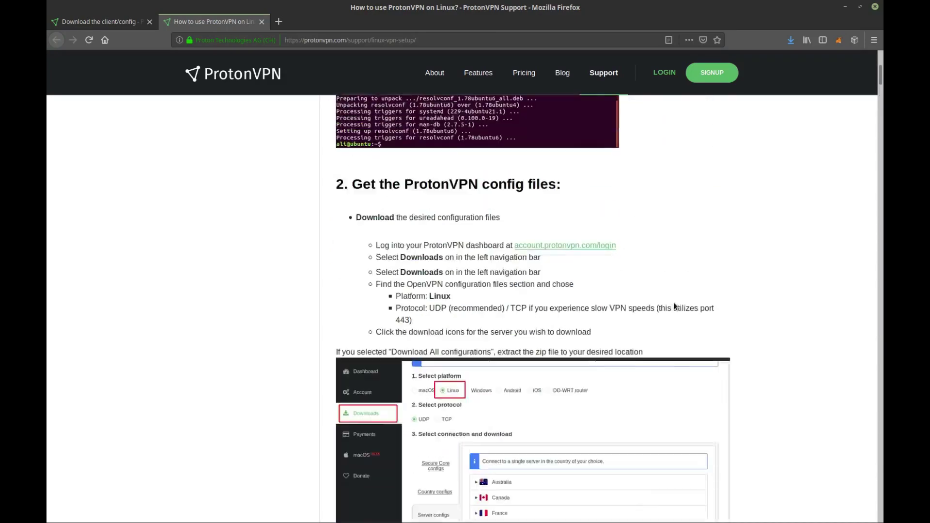
{"action": "scroll", "coordinate": [674, 302], "scroll_direction": "up", "scroll_amount": 3}
{"action": "scroll", "coordinate": [674, 302], "scroll_direction": "up", "scroll_amount": 3}
{"action": "scroll", "coordinate": [673, 302], "scroll_direction": "up", "scroll_amount": 3}
{"action": "scroll", "coordinate": [673, 304], "scroll_direction": "up", "scroll_amount": 3}
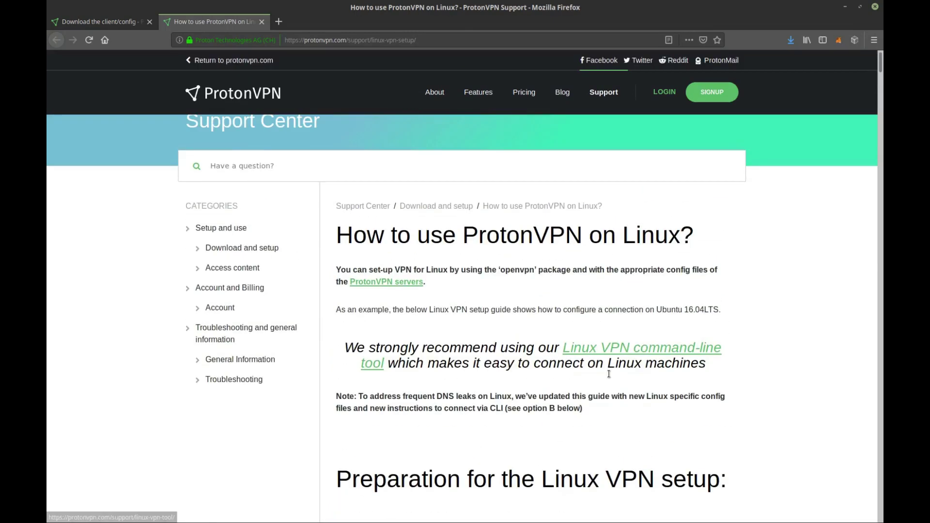
Step: Open a terminal and run the ./vpn ProtonVPN script with sudo
{"action": "key", "text": "ctrl+alt+t"}
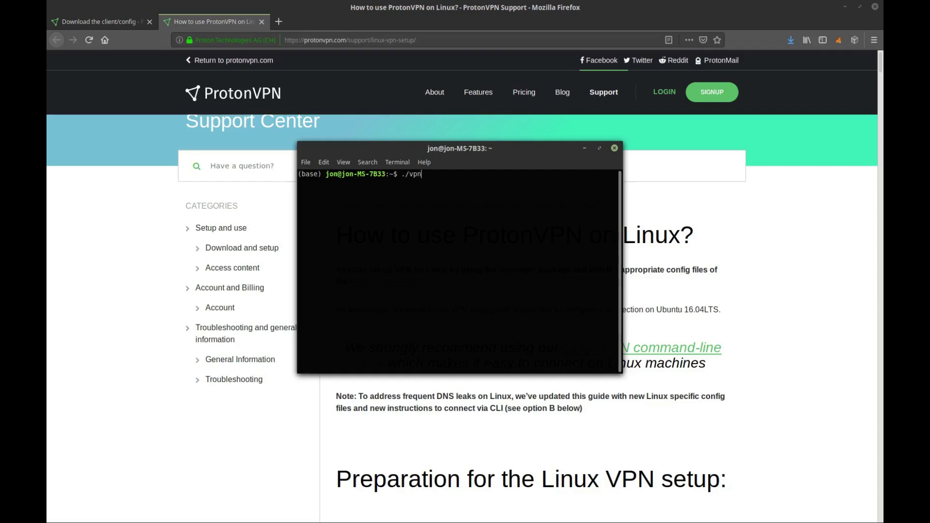
{"action": "key", "text": "Return"}
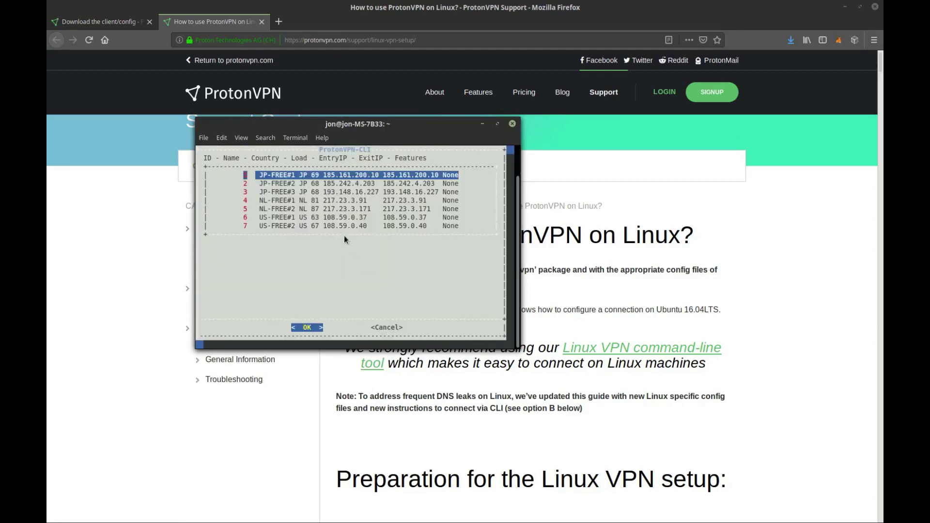
Step: Choose the lowest-load US-FREE#1 server and confirm UDP as the protocol
{"action": "key", "text": "Down"}
{"action": "key", "text": "Down"}
{"action": "key", "text": "Down"}
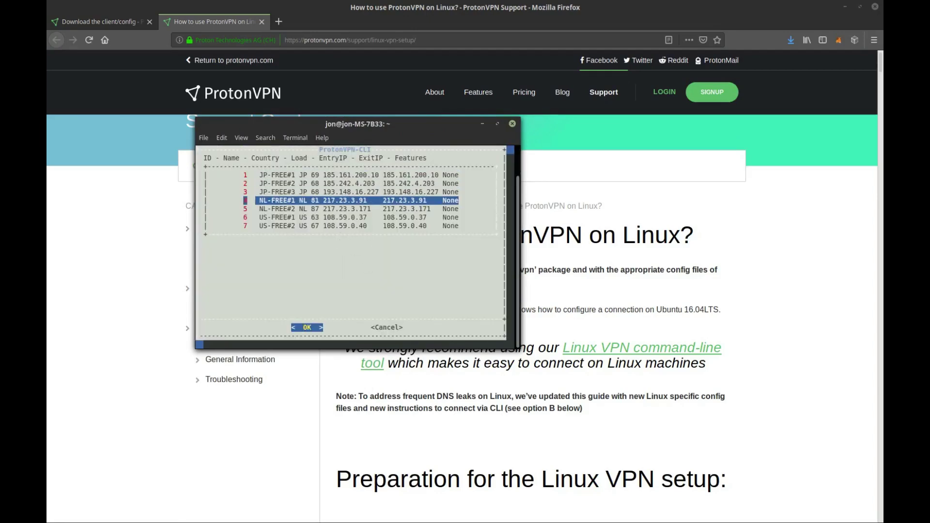
{"action": "key", "text": "Up"}
{"action": "key", "text": "Up"}
{"action": "key", "text": "Down"}
{"action": "key", "text": "Down"}
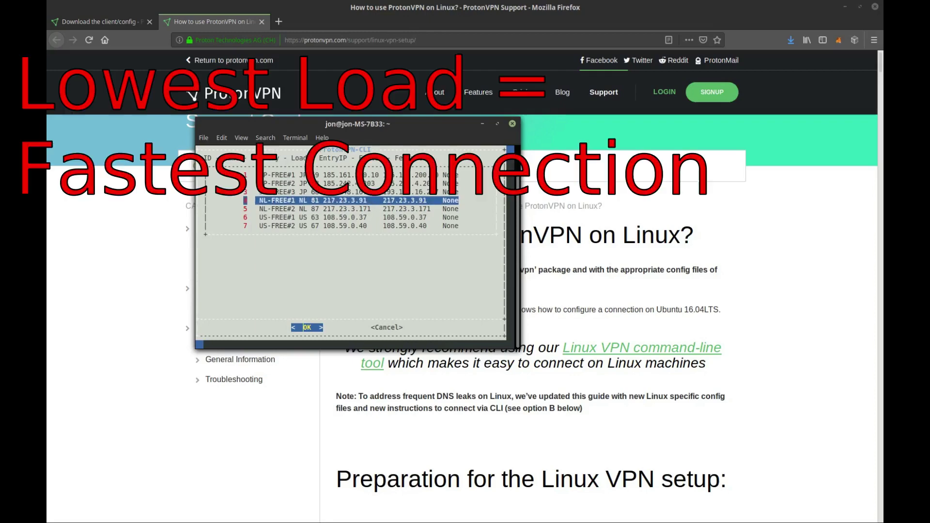
{"action": "key", "text": "Down"}
{"action": "key", "text": "Up"}
{"action": "key", "text": "Up"}
{"action": "key", "text": "Up"}
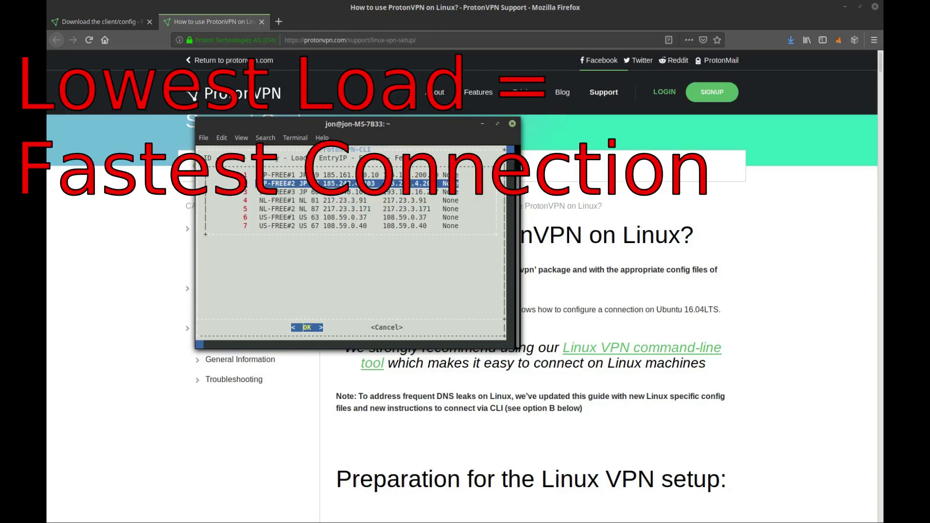
{"action": "key", "text": "Down"}
{"action": "key", "text": "Down"}
{"action": "key", "text": "Down"}
{"action": "key", "text": "Down"}
{"action": "key", "text": "Return"}
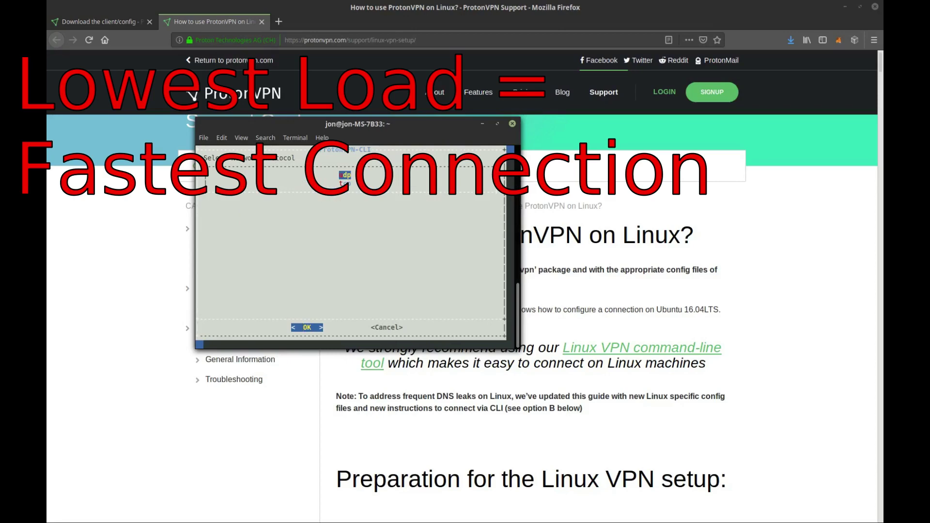
{"action": "key", "text": "Return"}
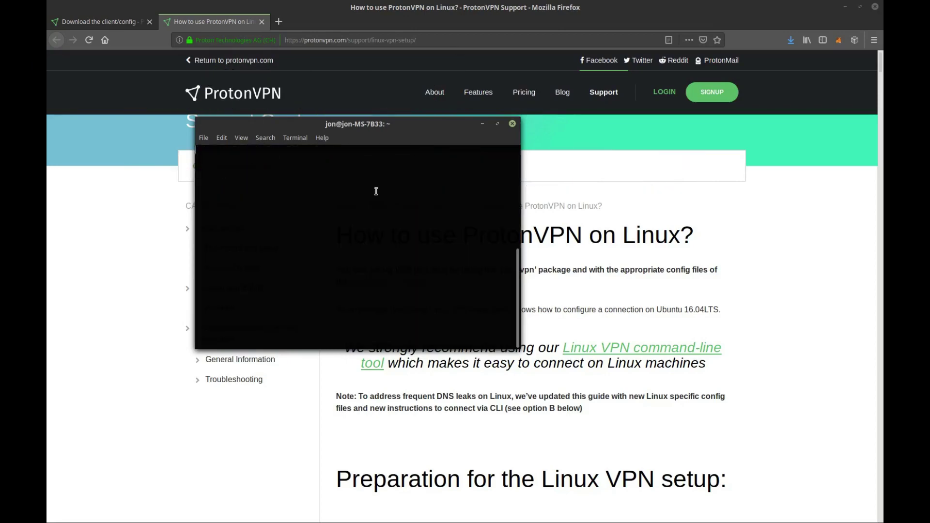
Step: Check the new IP 209.58.147.241 and reposition the terminal window
{"action": "left_click_drag", "start_coordinate": [361, 118], "coordinate": [229, 123]}
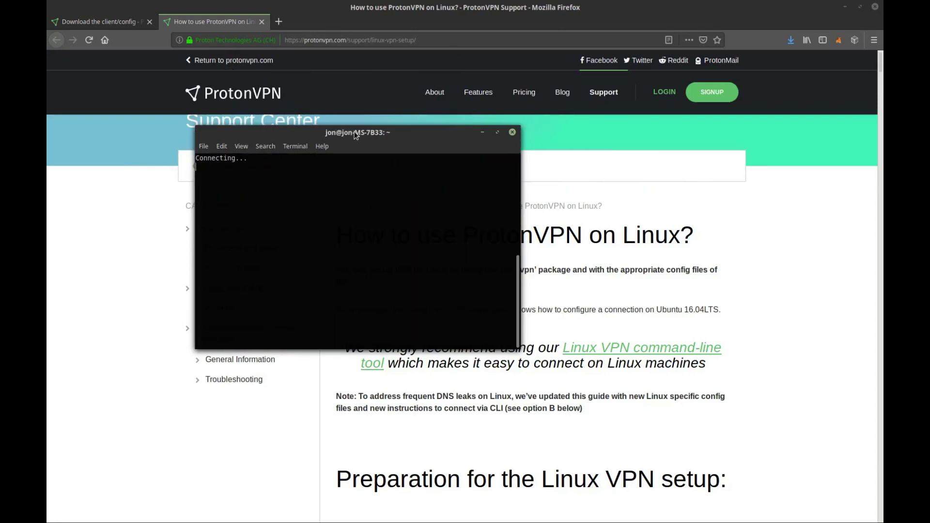
{"action": "left_click_drag", "start_coordinate": [356, 133], "coordinate": [659, 98]}
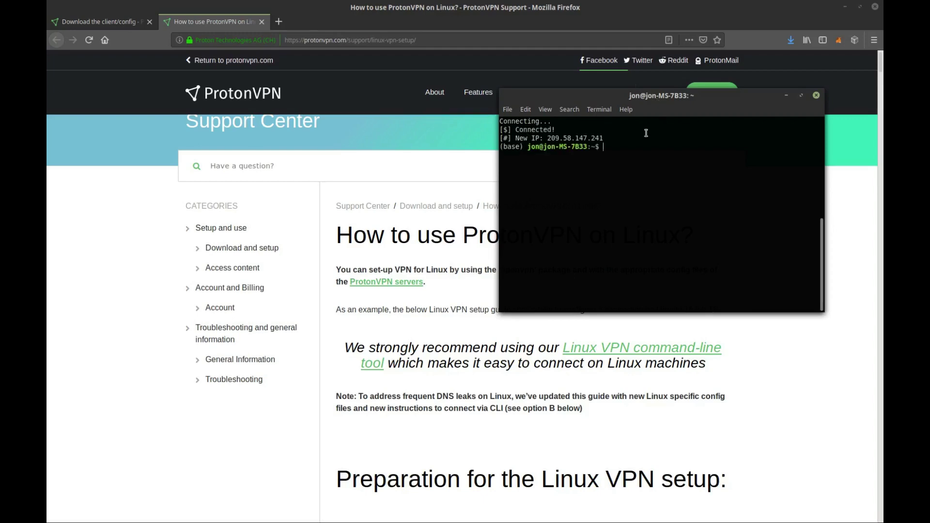
{"action": "left_click_drag", "start_coordinate": [610, 138], "coordinate": [547, 138]}
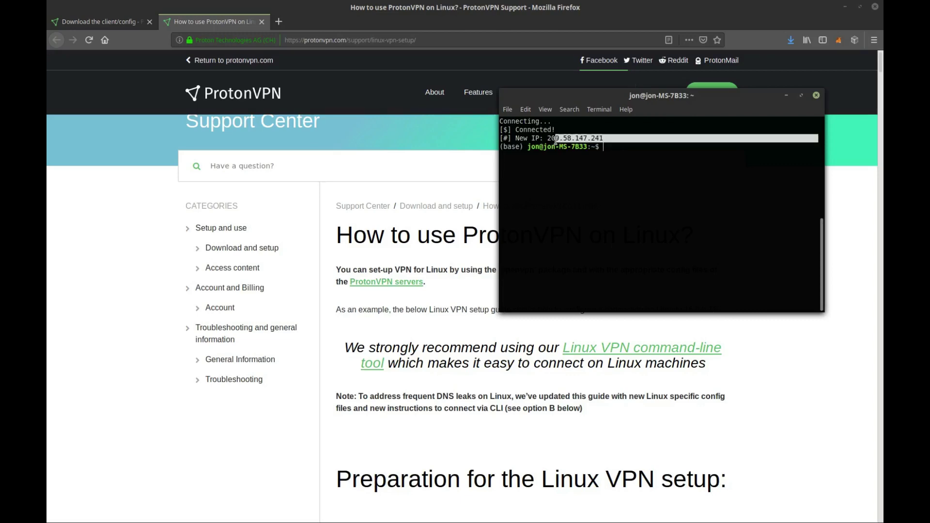
{"action": "left_click", "coordinate": [639, 128]}
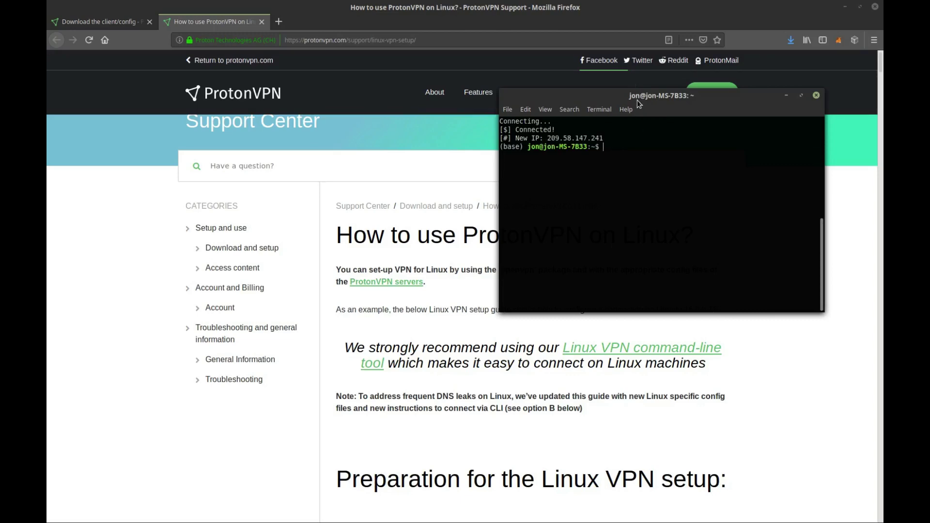
{"action": "left_click_drag", "start_coordinate": [645, 100], "coordinate": [405, 405]}
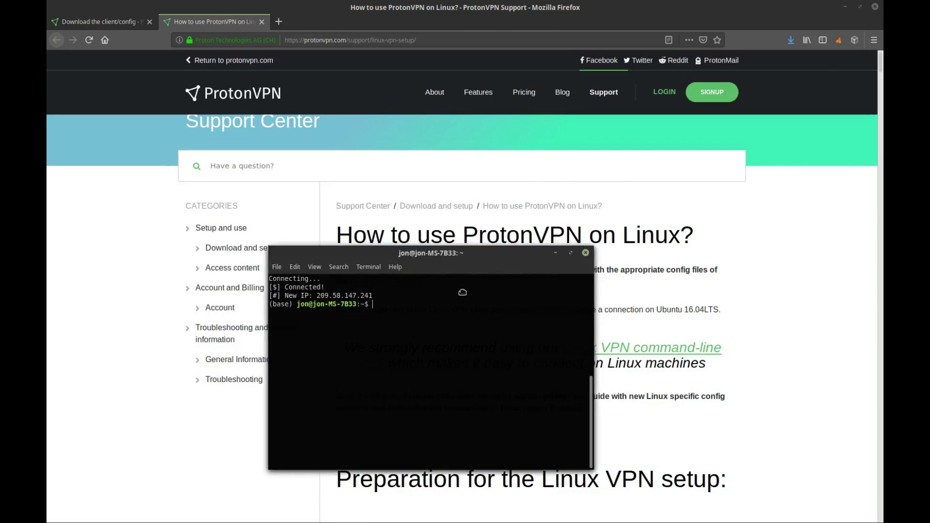
{"action": "left_click_drag", "start_coordinate": [405, 405], "coordinate": [432, 153]}
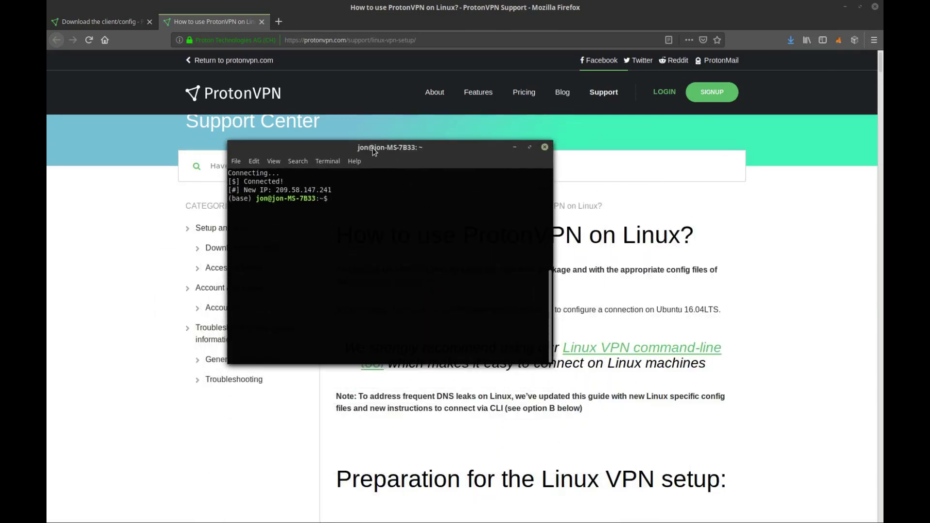
{"action": "left_click_drag", "start_coordinate": [373, 148], "coordinate": [271, 158]}
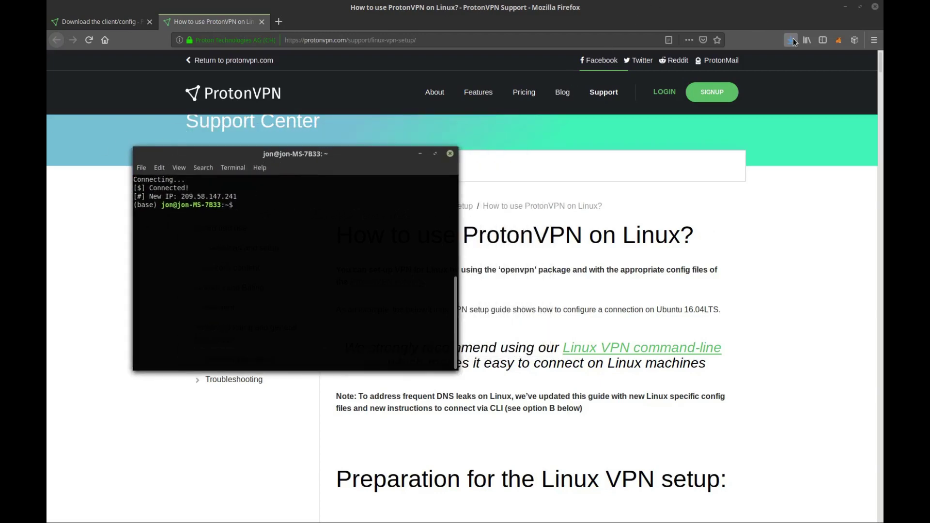
{"action": "left_click", "coordinate": [794, 38]}
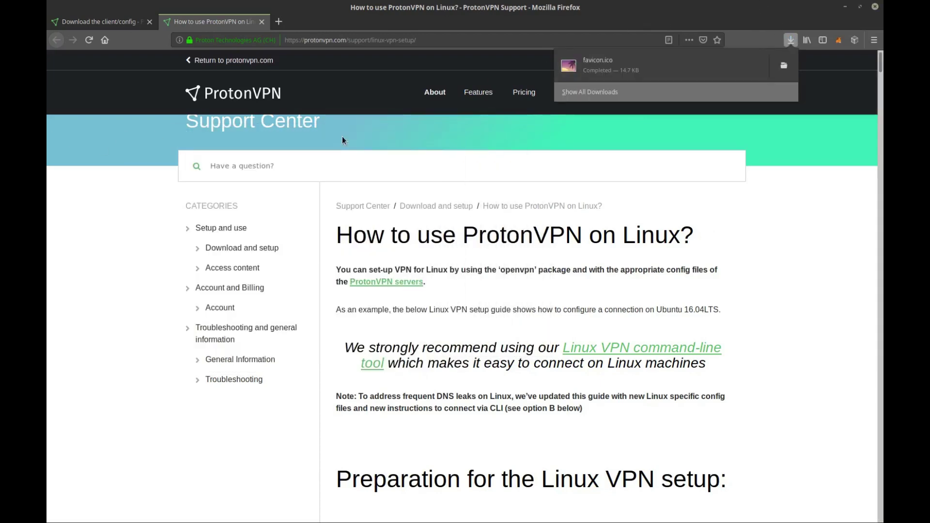
Step: Close the Firefox downloads panel
{"action": "left_click", "coordinate": [139, 146]}
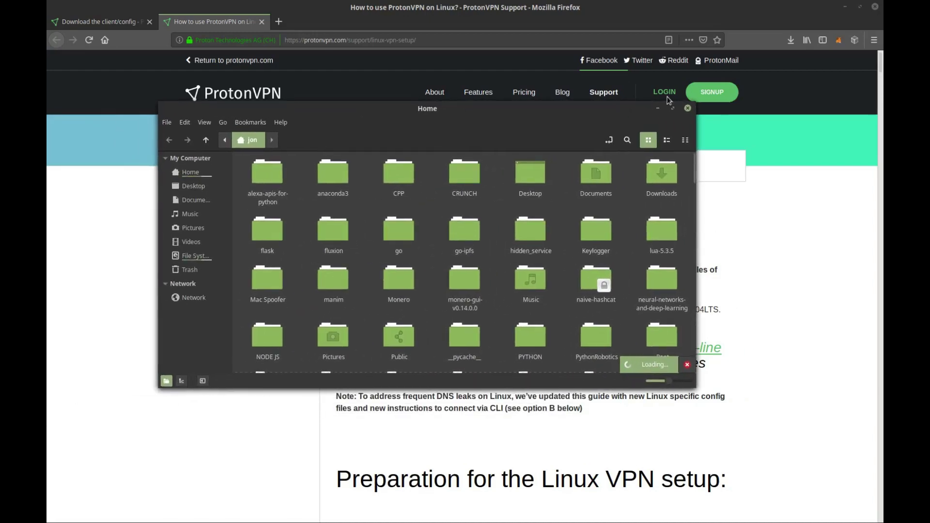
Step: Enter Downloads, maximize Nemo, and open the tor-browser tar.xz with Archive Manager
{"action": "double_click", "coordinate": [657, 180]}
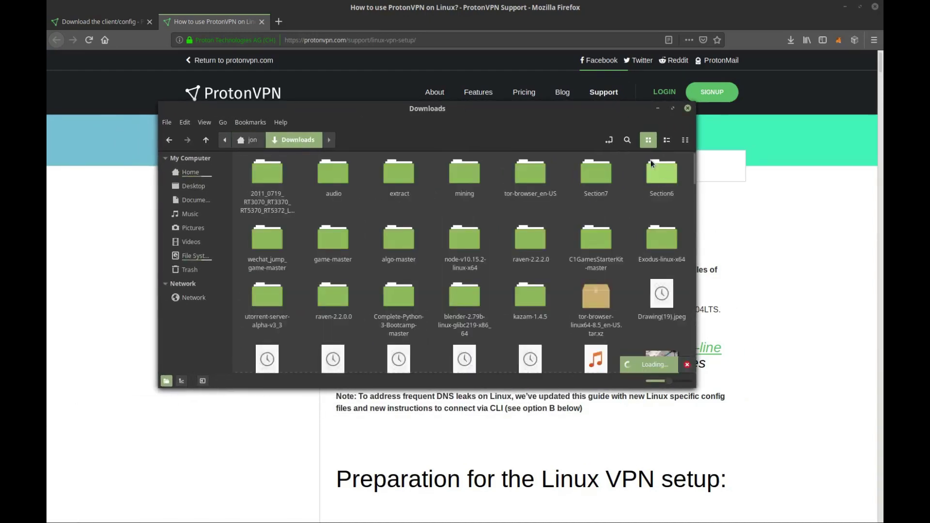
{"action": "left_click", "coordinate": [674, 108]}
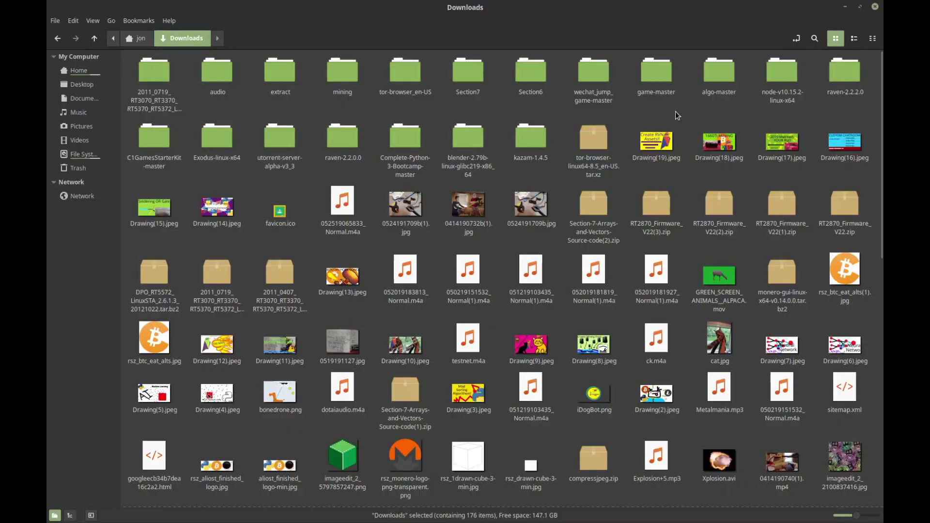
{"action": "right_click", "coordinate": [607, 139]}
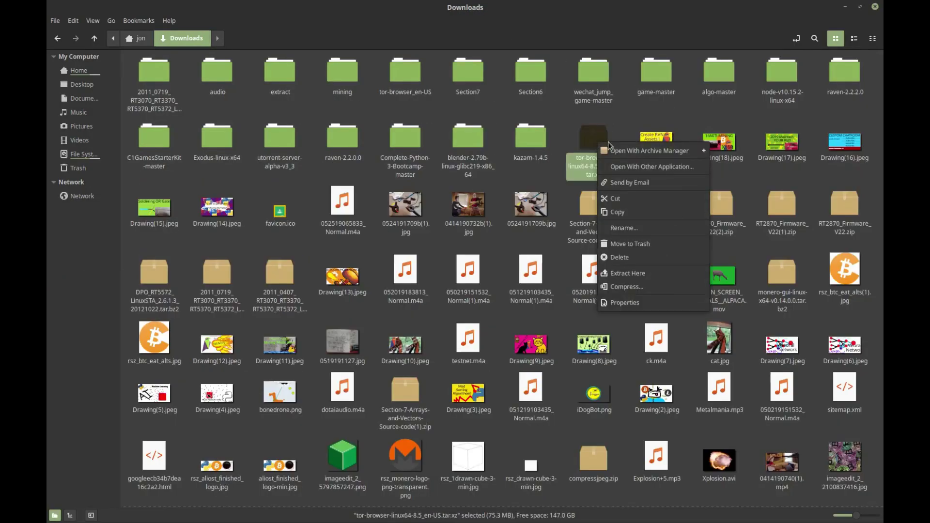
{"action": "left_click", "coordinate": [625, 153]}
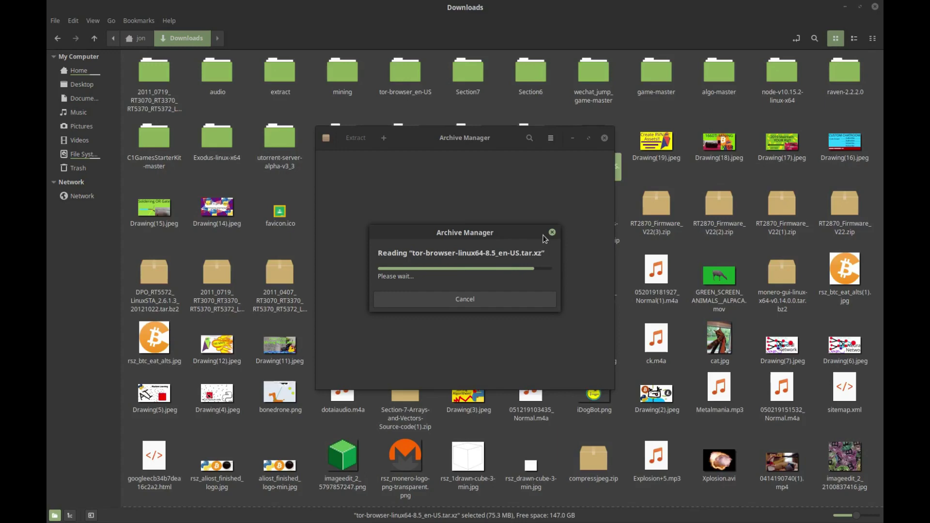
Step: Extract everything into Downloads, keep the existing settings file, and close Archive Manager
{"action": "left_click", "coordinate": [355, 139]}
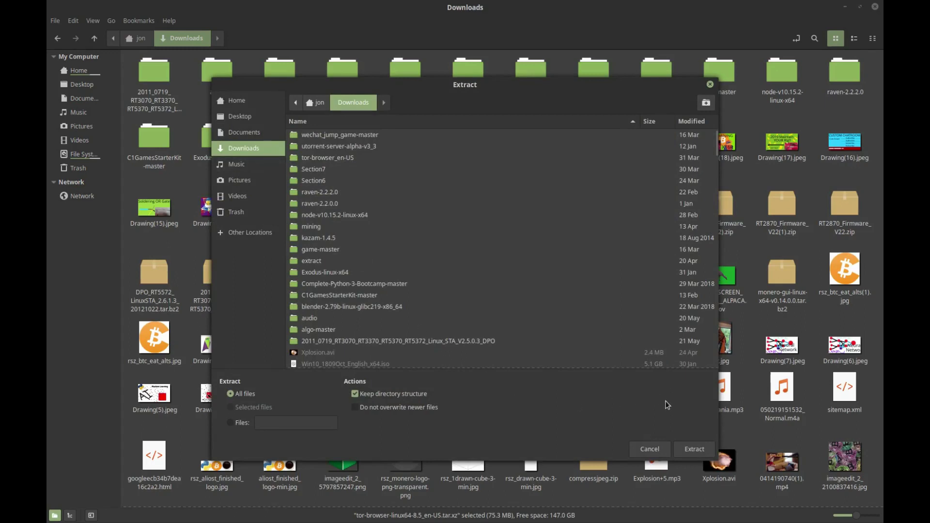
{"action": "left_click", "coordinate": [694, 449]}
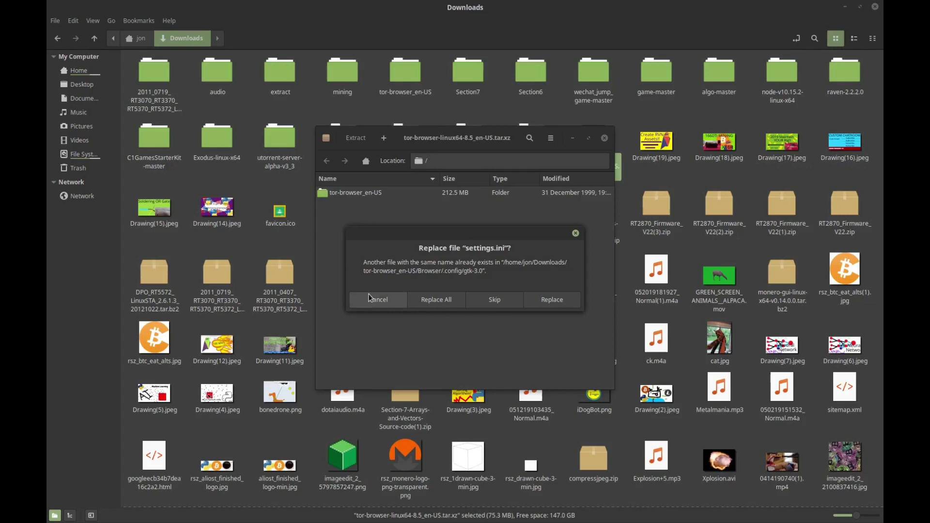
{"action": "left_click", "coordinate": [417, 71]}
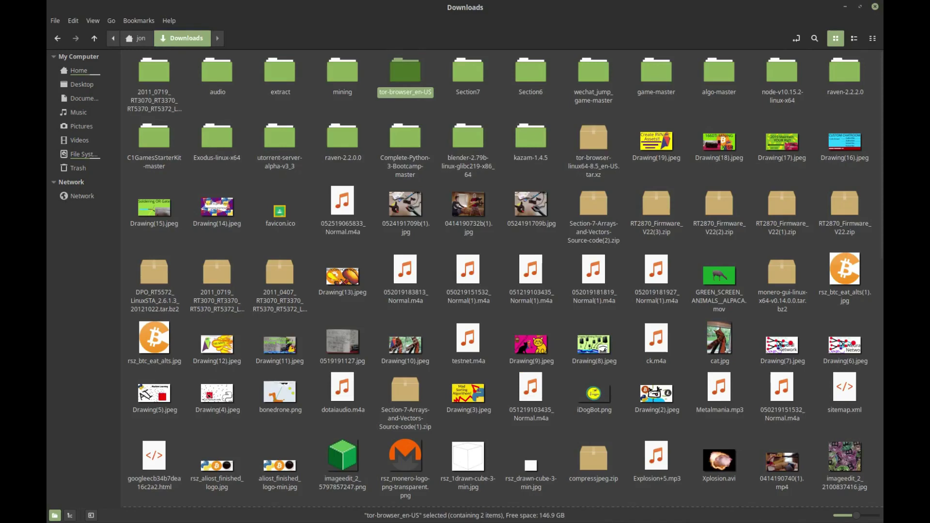
{"action": "key", "text": "alt+Tab"}
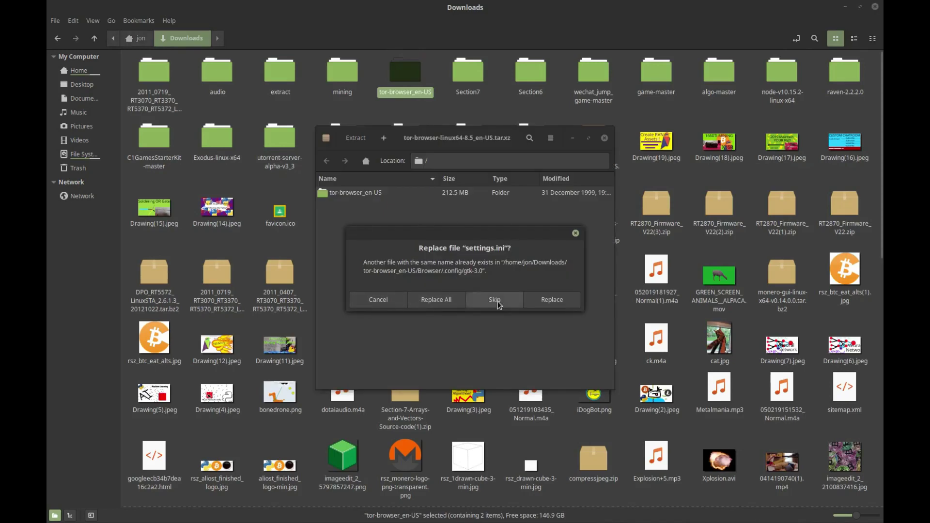
{"action": "left_click", "coordinate": [378, 306]}
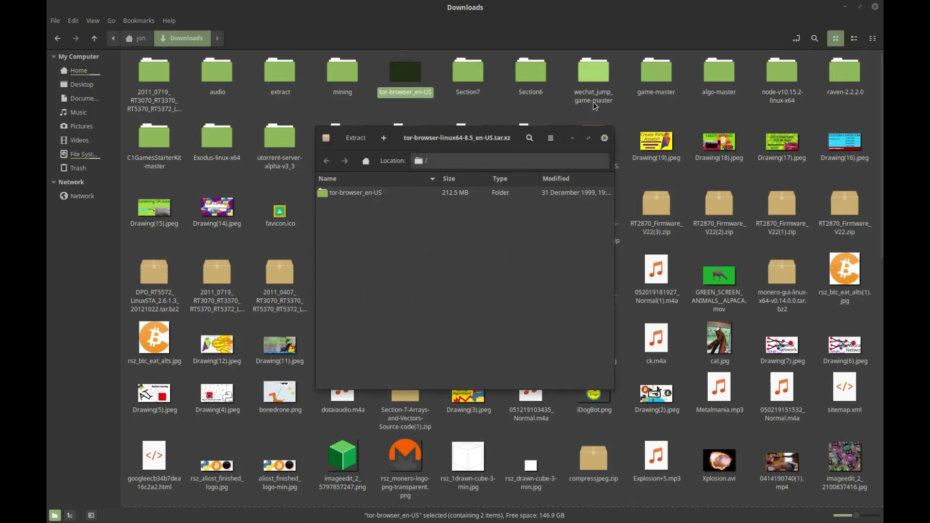
{"action": "left_click", "coordinate": [605, 139]}
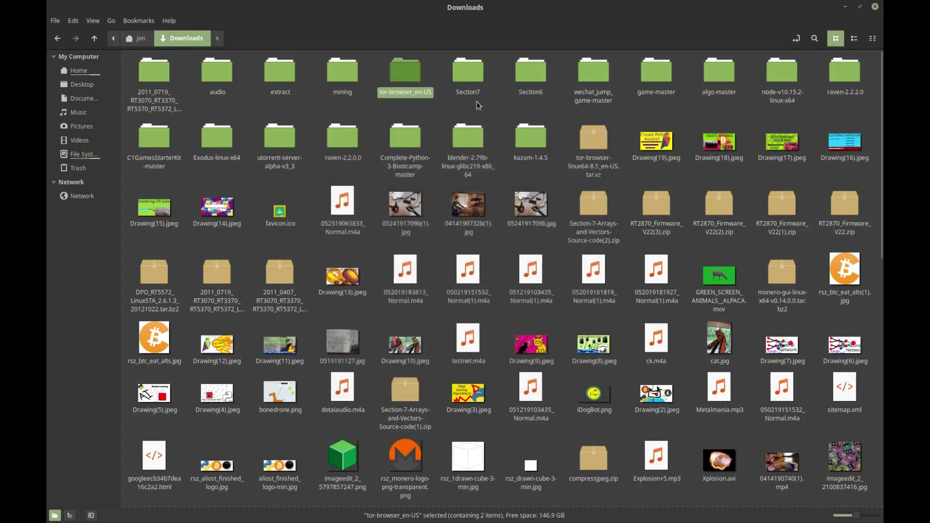
Step: Enter the tor-browser_en-US folder and start its Tor Browser launcher
{"action": "double_click", "coordinate": [413, 67]}
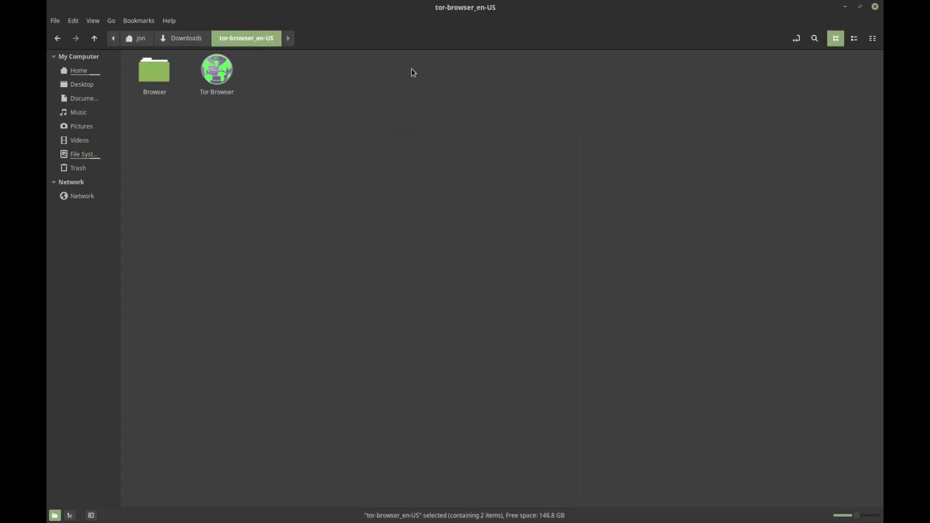
{"action": "left_click", "coordinate": [224, 83]}
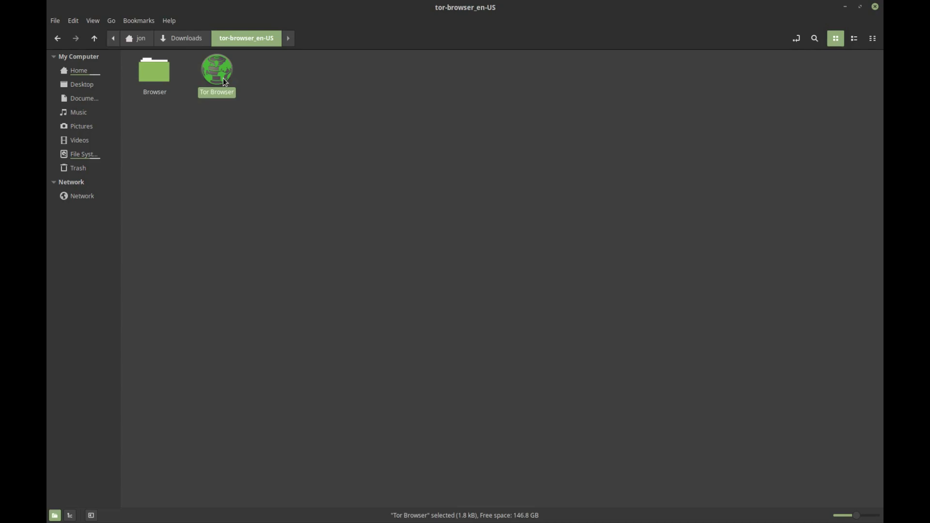
{"action": "double_click", "coordinate": [224, 82]}
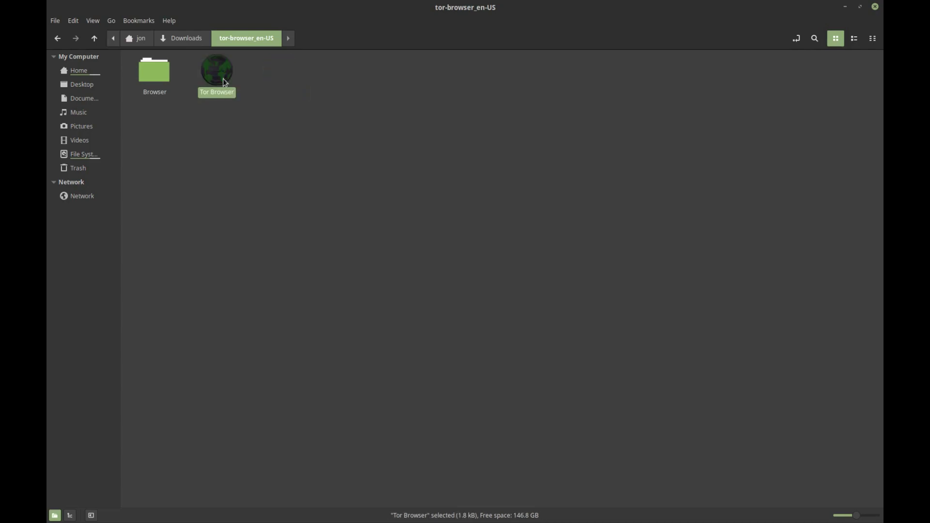
{"action": "right_click", "coordinate": [223, 80]}
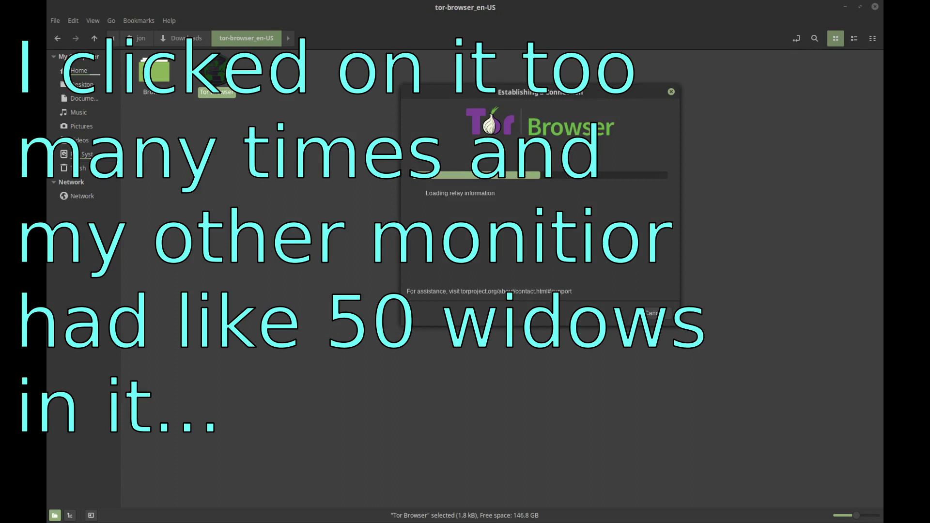
{"action": "left_click", "coordinate": [265, 103]}
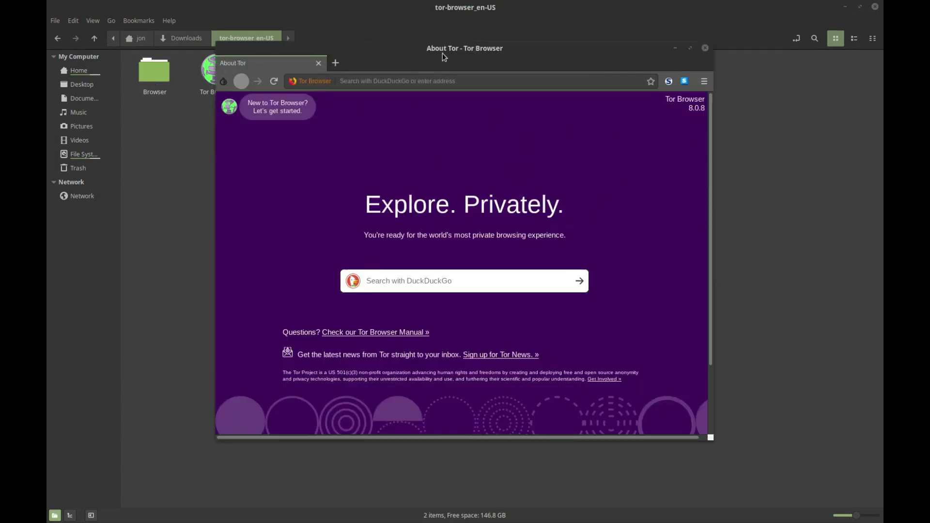
Step: Swap the About Tor tab for a new tab and search DuckDuckGo for 'silkroad link'
{"action": "left_click_drag", "start_coordinate": [444, 52], "coordinate": [462, 26]}
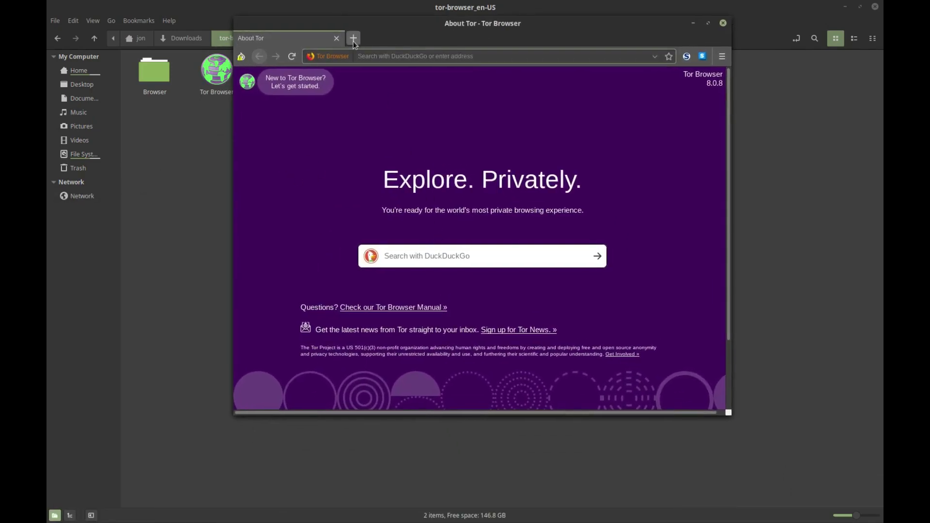
{"action": "left_click", "coordinate": [354, 39]}
{"action": "left_click", "coordinate": [336, 40]}
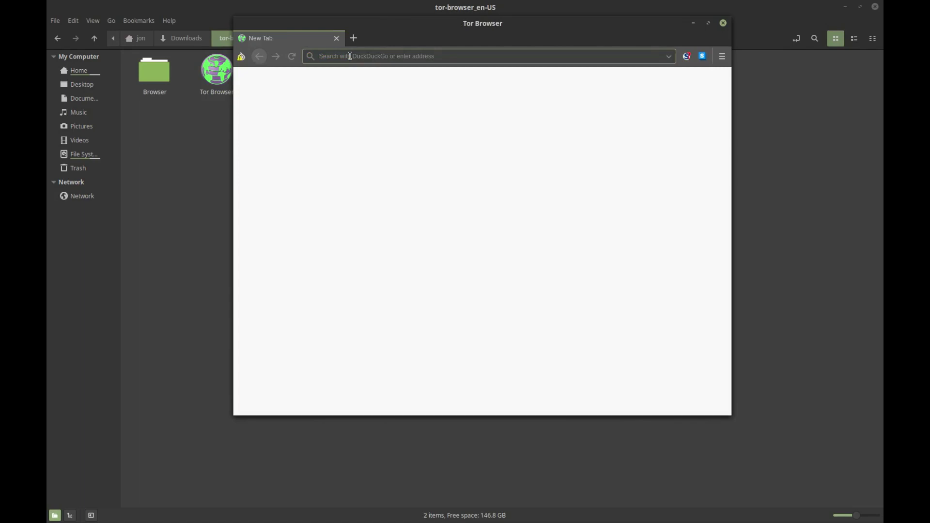
{"action": "type", "text": "silkroad link"}
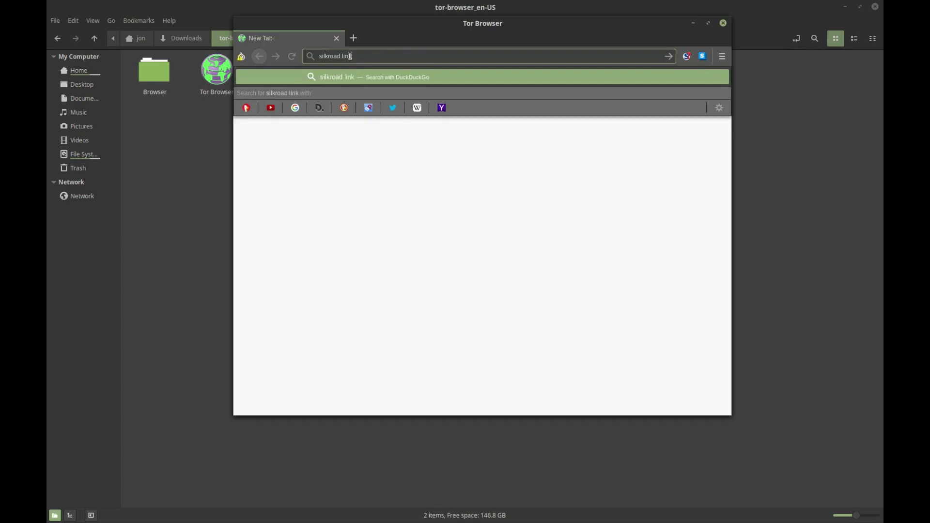
{"action": "key", "text": "Return"}
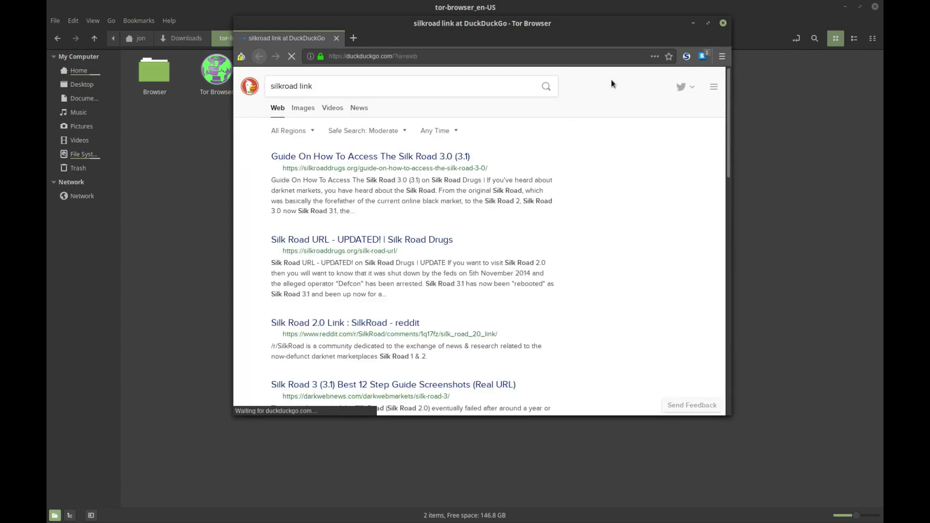
{"action": "scroll", "coordinate": [544, 184], "scroll_direction": "down", "scroll_amount": 1}
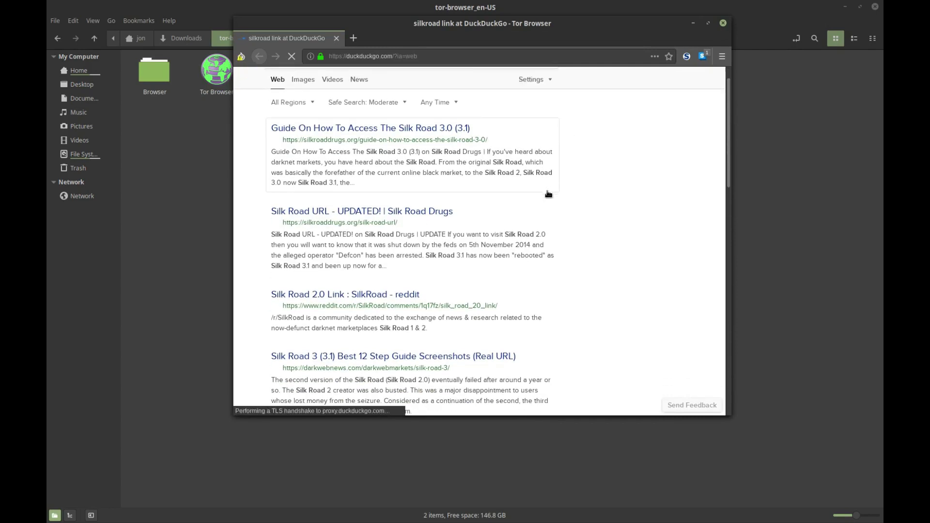
{"action": "scroll", "coordinate": [547, 190], "scroll_direction": "up", "scroll_amount": 1}
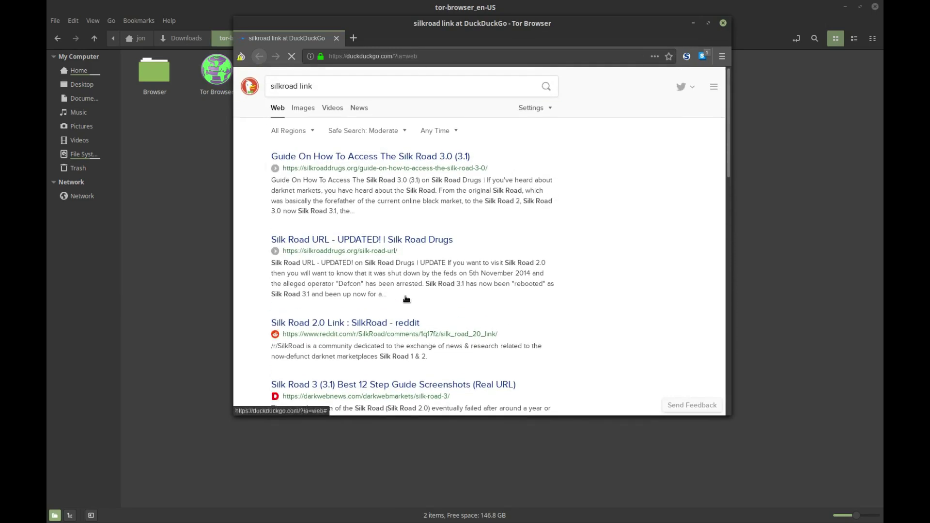
Step: Try the Silk Road URL result, return from Server Not Found, and add a blank tab
{"action": "mouse_move", "coordinate": [544, 22]}
{"action": "left_mouse_down"}
{"action": "mouse_move", "coordinate": [352, 76]}
{"action": "mouse_move", "coordinate": [591, 50]}
{"action": "left_mouse_up"}
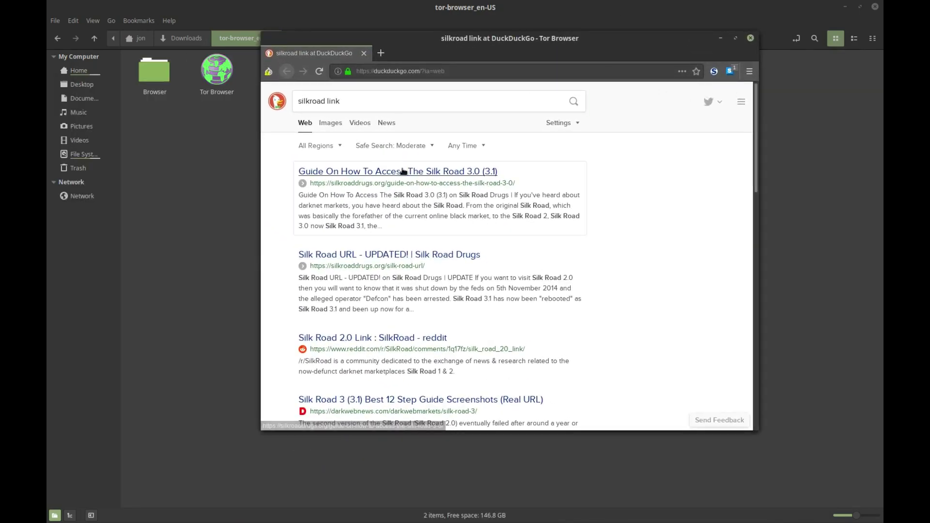
{"action": "left_click", "coordinate": [429, 231]}
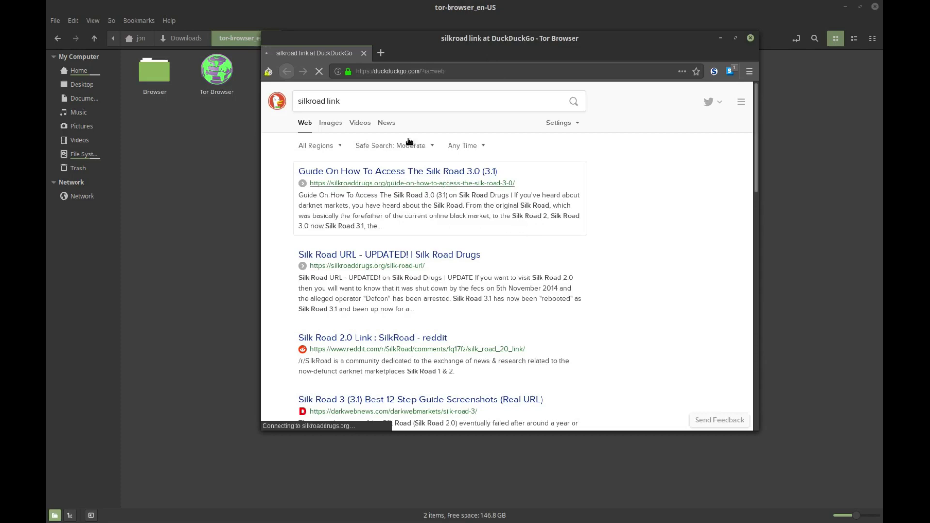
{"action": "left_click", "coordinate": [286, 71]}
{"action": "scroll", "coordinate": [503, 254], "scroll_direction": "down", "scroll_amount": 3}
{"action": "scroll", "coordinate": [482, 278], "scroll_direction": "up", "scroll_amount": 2}
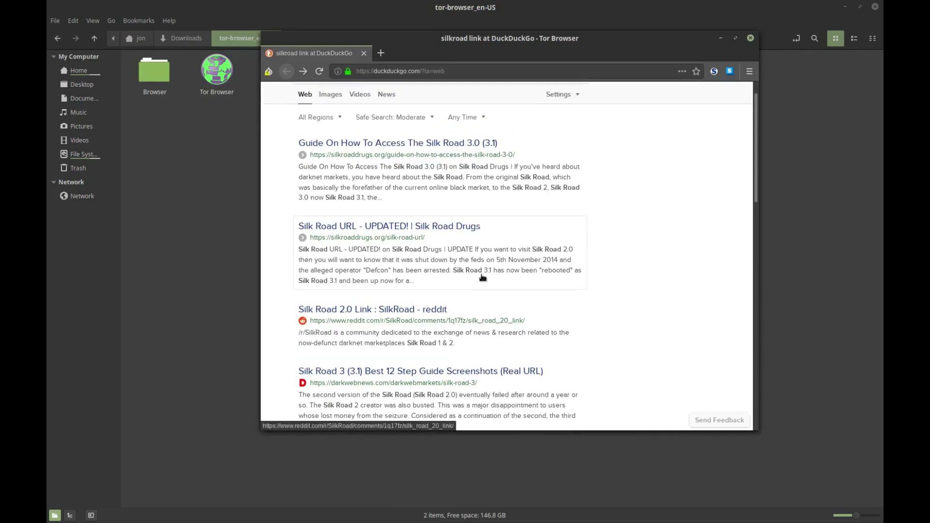
{"action": "scroll", "coordinate": [482, 278], "scroll_direction": "up", "scroll_amount": 2}
{"action": "left_click", "coordinate": [380, 53]}
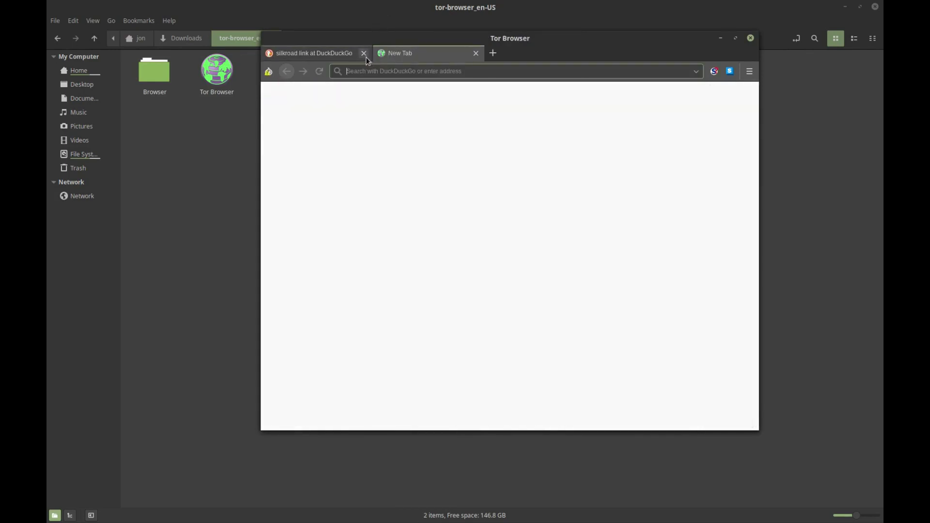
Step: Close the DuckDuckGo results tab, then enter and clear a test .onion address
{"action": "left_click", "coordinate": [362, 54]}
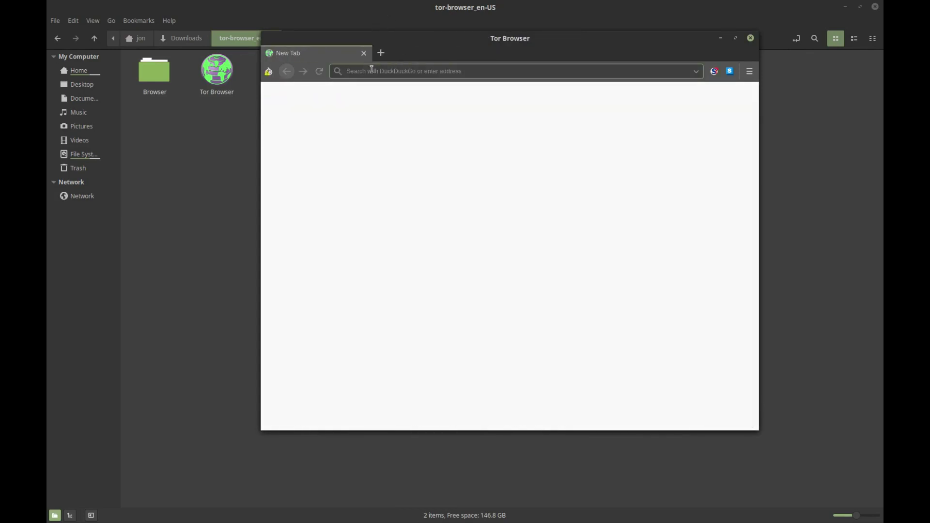
{"action": "type", "text": "R#$GHDFISHFH%$#Y"}
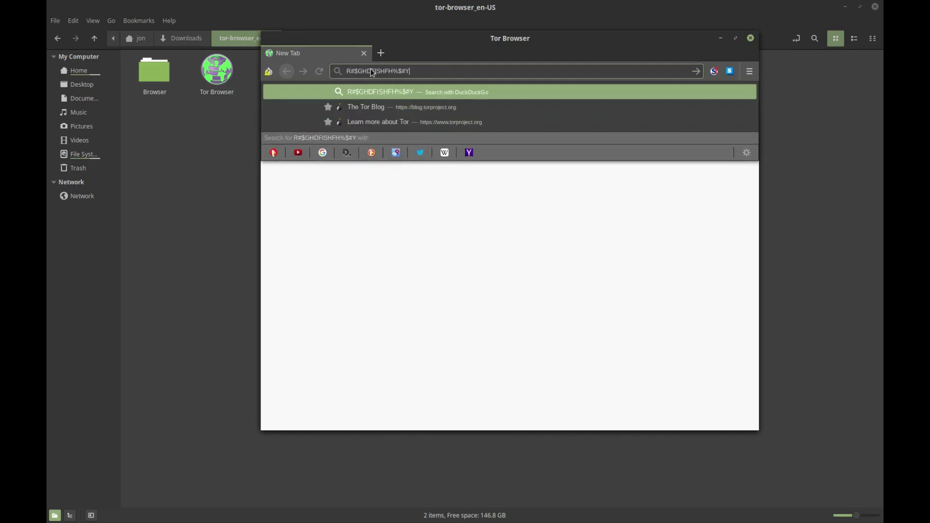
{"action": "type", "text": "*)WYGHFDS.oi"}
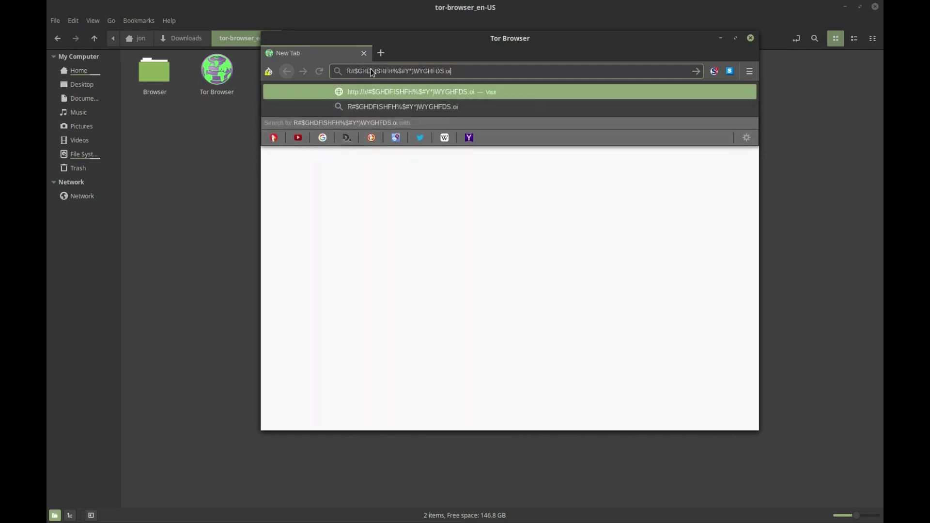
{"action": "type", "text": "ni"}
{"action": "key", "text": "BackSpace"}
{"action": "type", "text": "on"}
{"action": "key", "text": "Escape"}
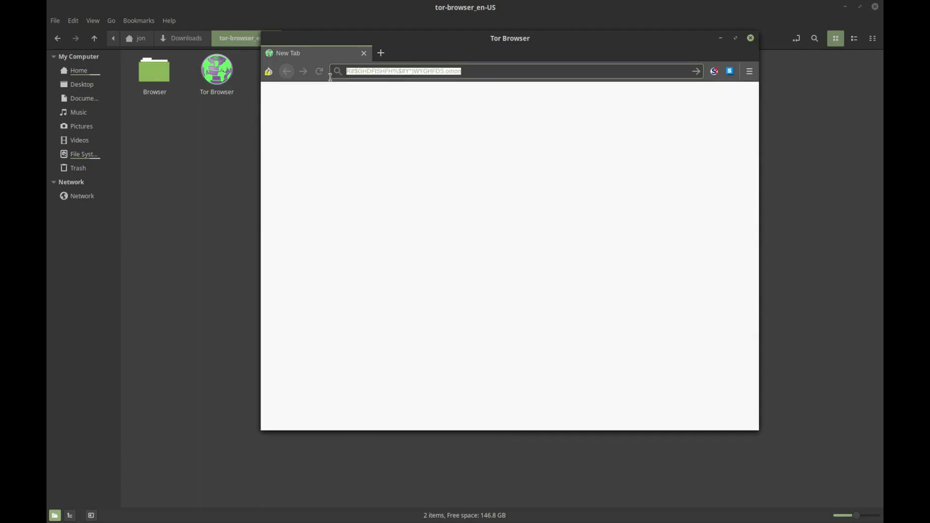
{"action": "double_click", "coordinate": [495, 70]}
{"action": "key", "text": "BackSpace"}
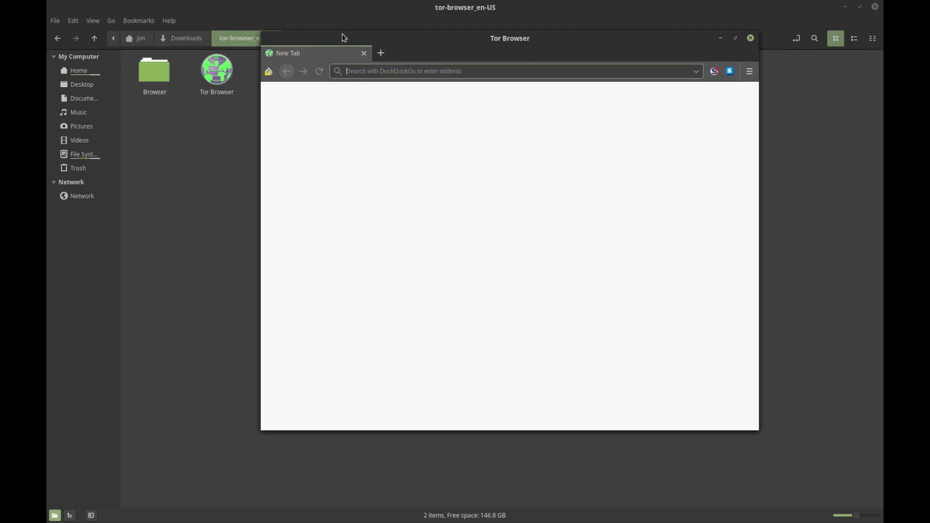